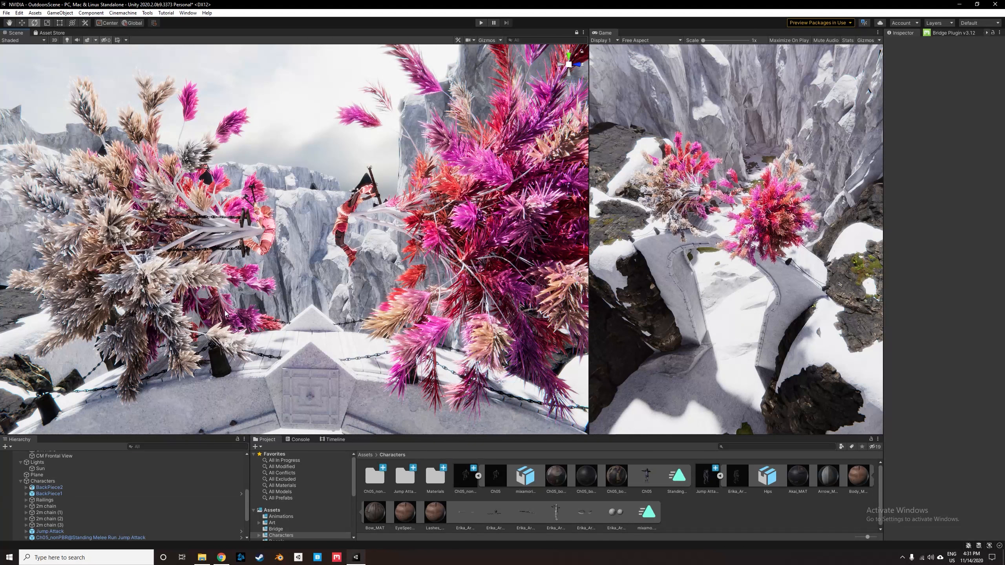
Step: Examine the arched bridge and the surrounding cliffs and snowy rocks from far back and from the side
scroll(301, 288, down, 2)
right_drag(300, 277, 346, 332)
key(s)
key(w)
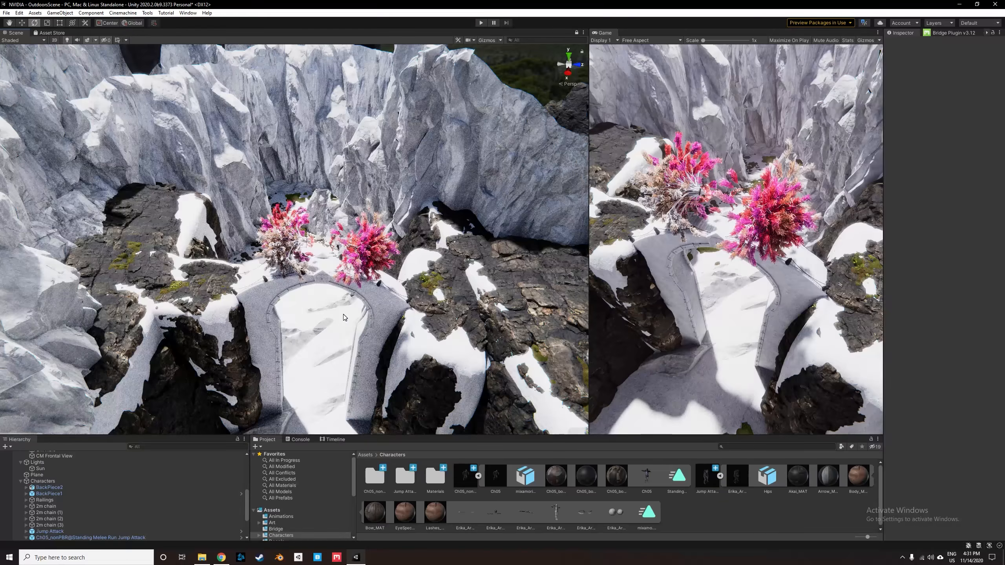
right_drag(343, 315, 380, 285)
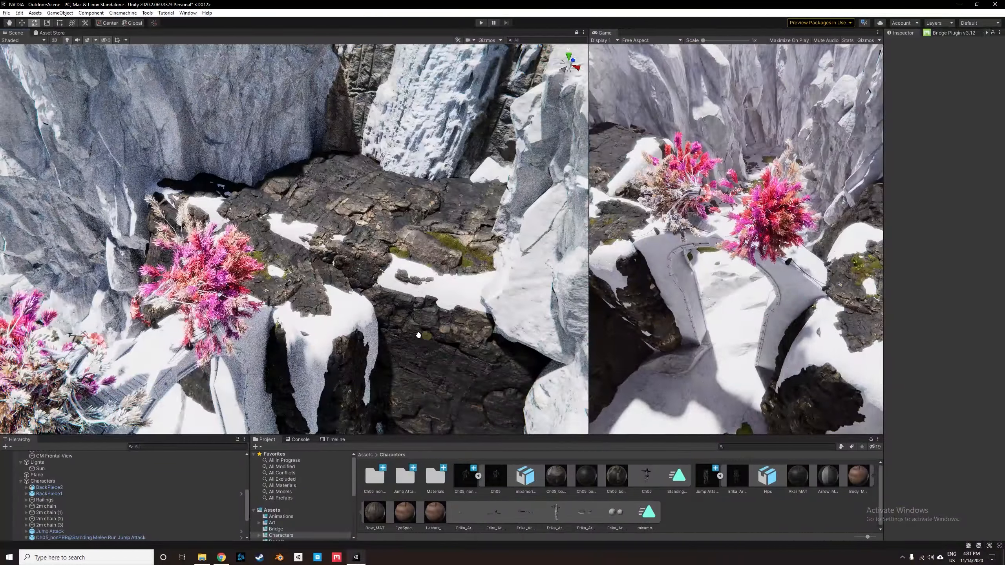
right_drag(418, 336, 339, 339)
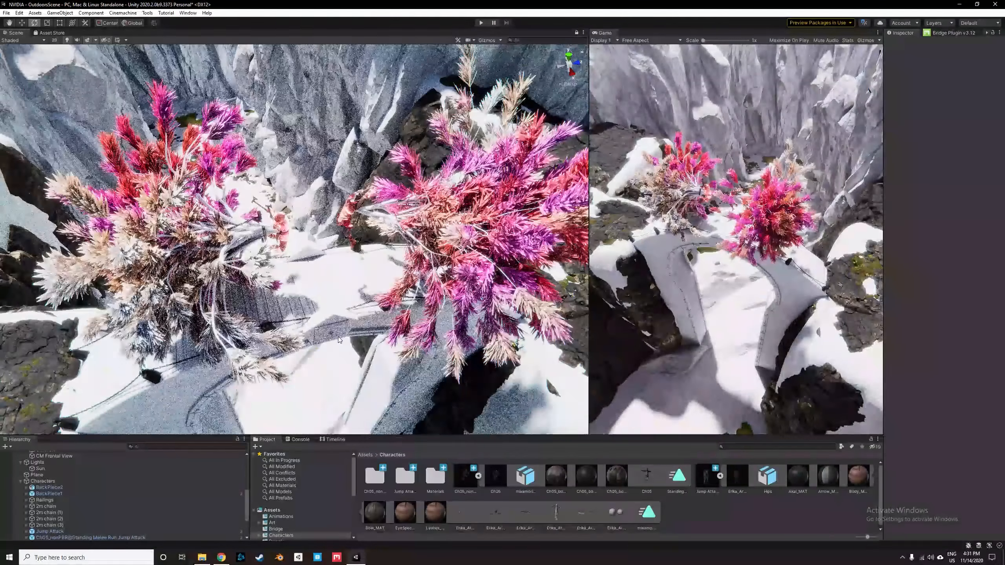
Step: Examine the two leaping characters and their foliage back pieces above the bridge from above, close up and head-on
scroll(337, 337, down, 3)
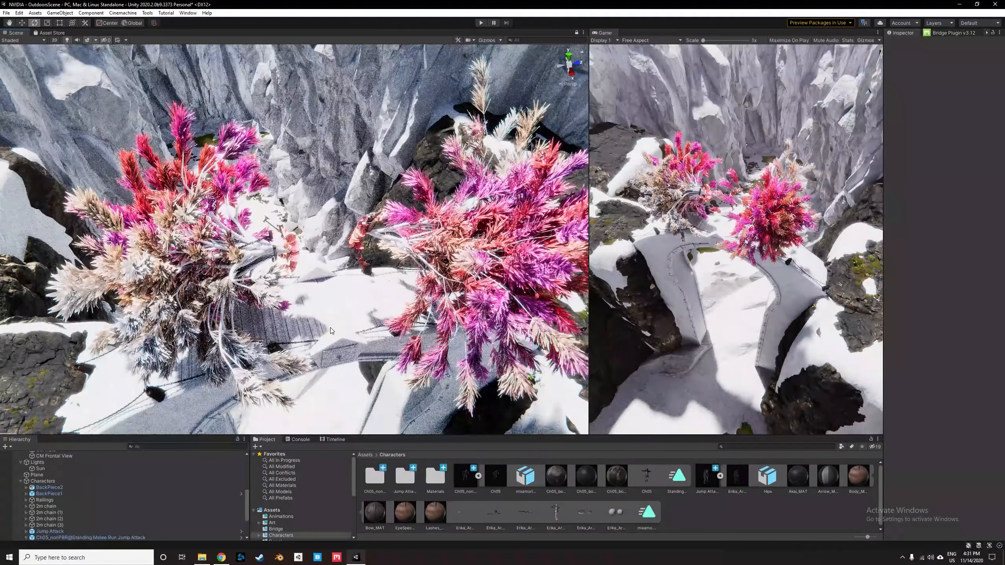
alt+drag(304, 296, 299, 268)
middle_drag(306, 280, 307, 269)
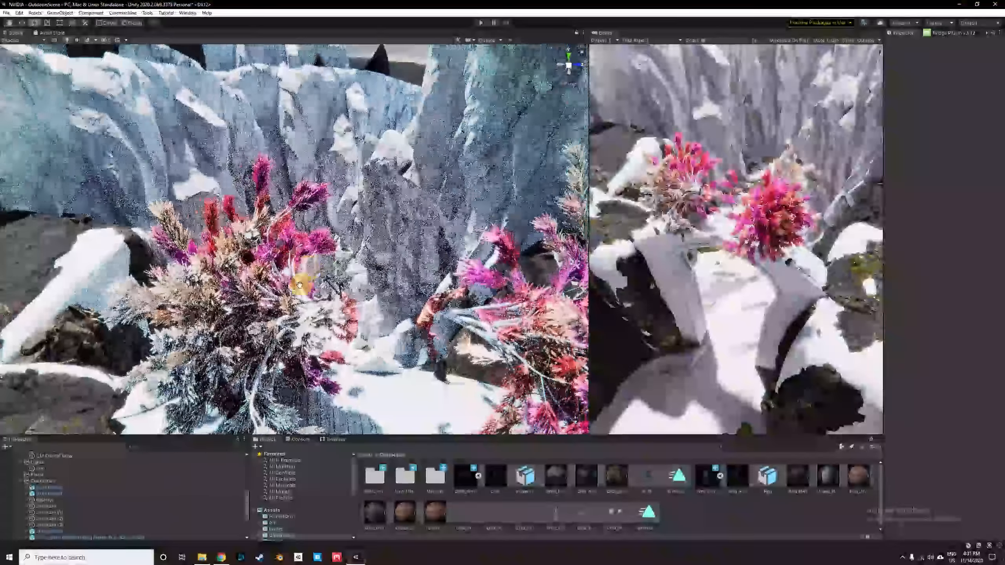
mouse_move(307, 274)
right_down()
mouse_move(258, 273)
mouse_move(328, 268)
mouse_move(367, 285)
mouse_move(368, 307)
mouse_move(258, 270)
mouse_move(316, 301)
mouse_move(332, 285)
mouse_move(344, 299)
mouse_move(320, 287)
right_up()
key(a)
key(w)
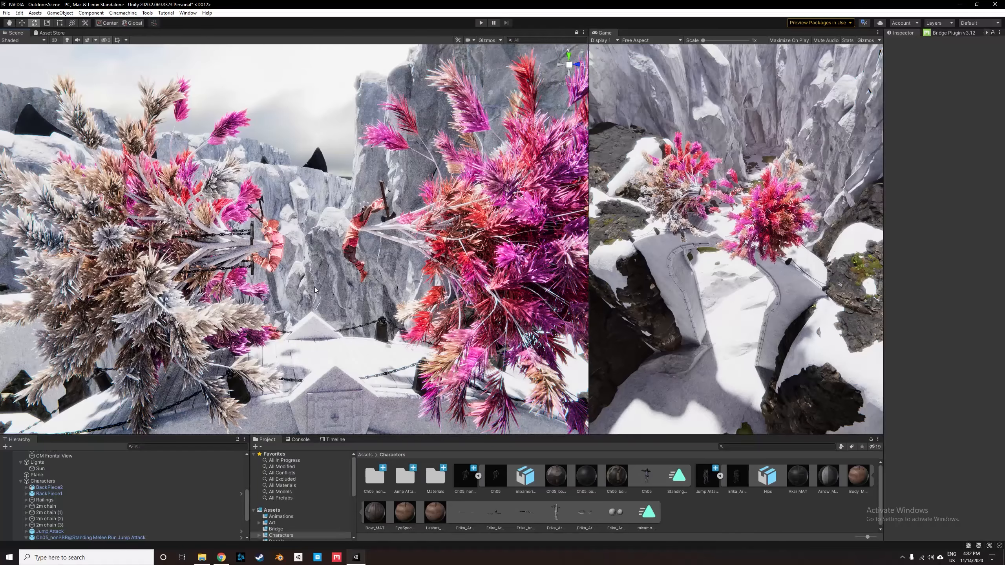
right_drag(313, 288, 409, 203)
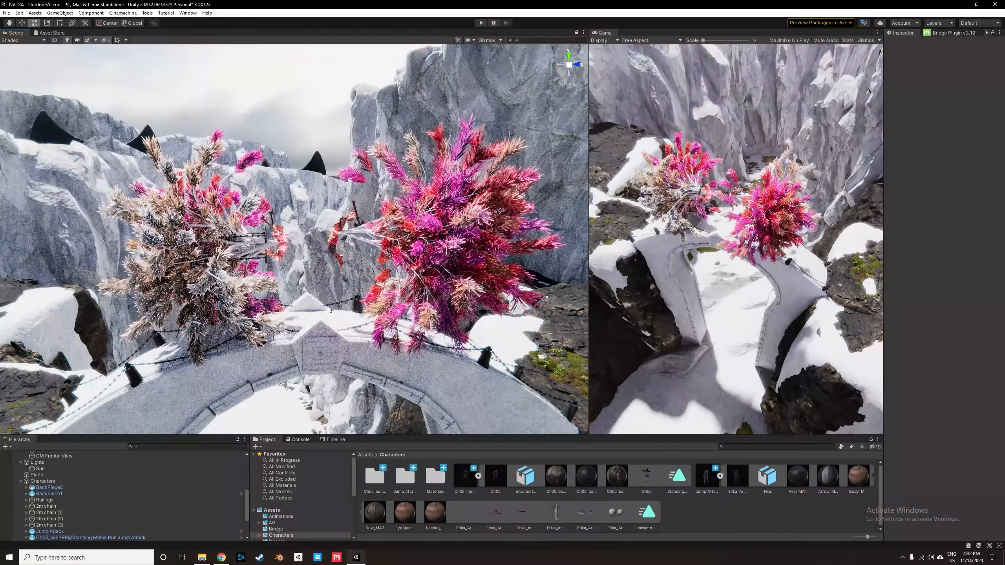
middle_drag(328, 306, 321, 300)
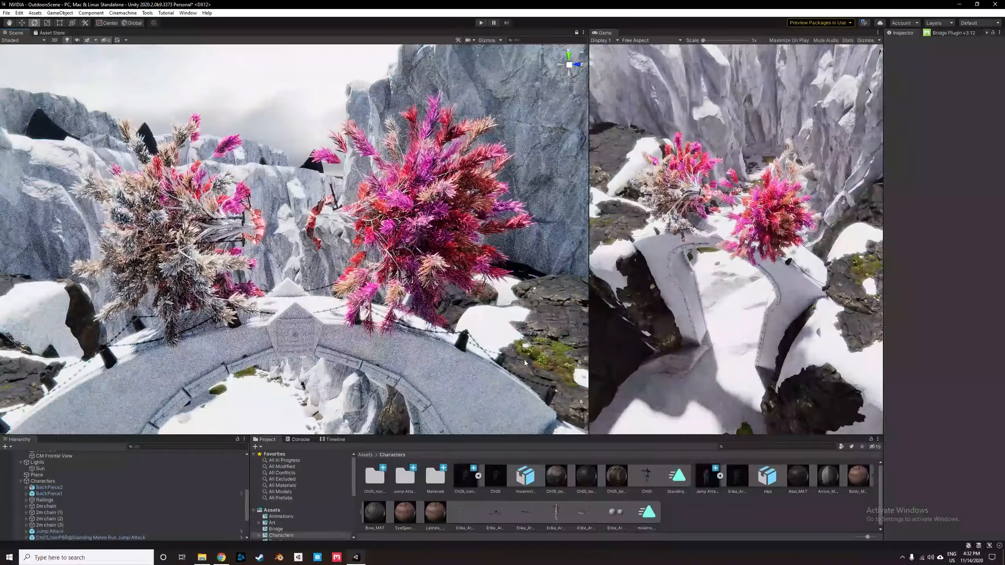
right_drag(375, 332, 267, 341)
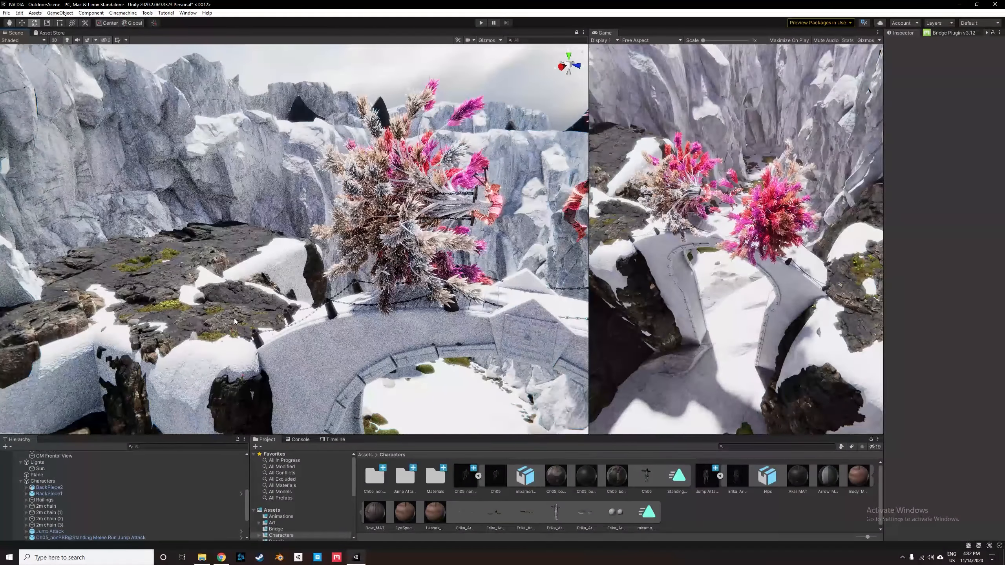
right_drag(247, 307, 332, 303)
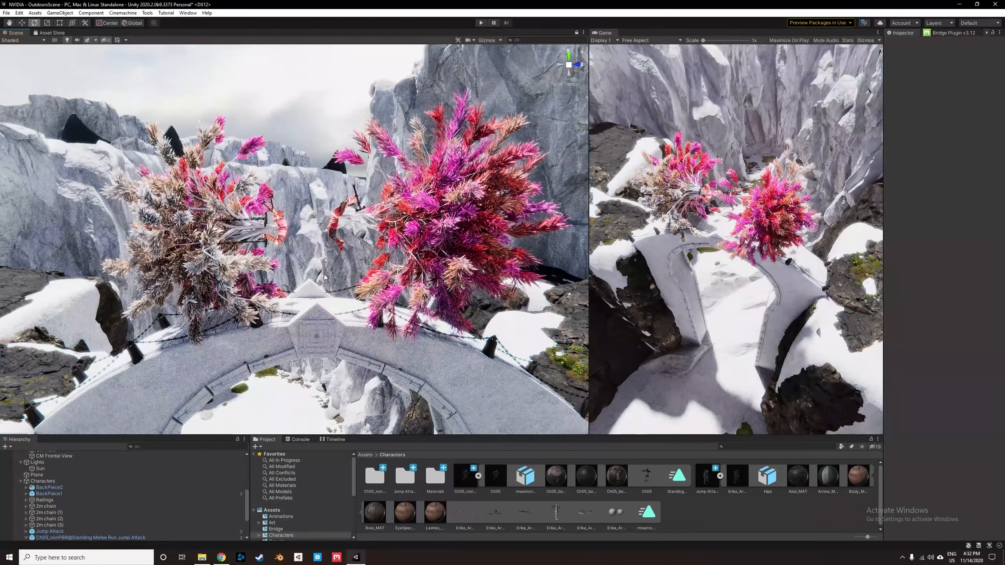
middle_drag(320, 276, 348, 317)
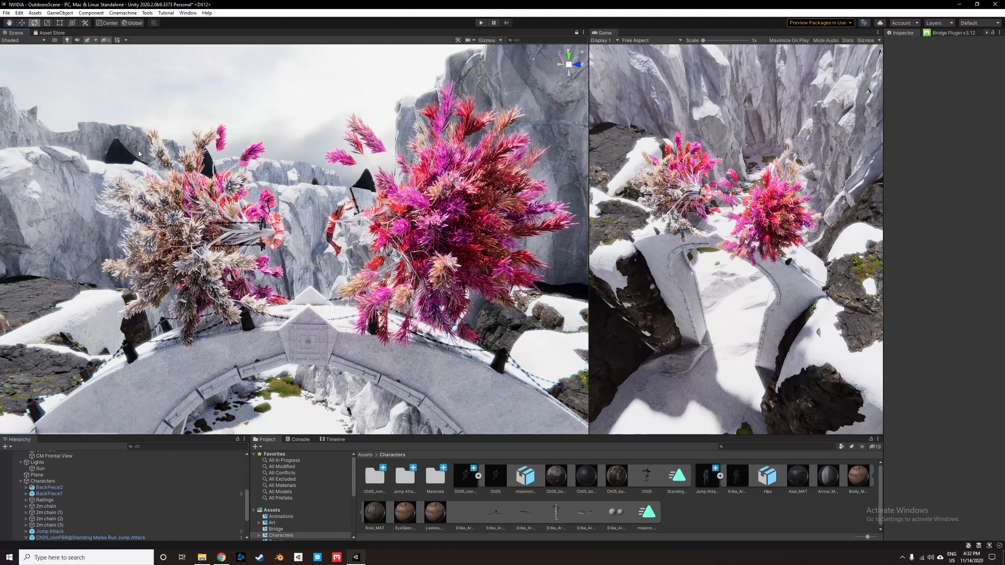
Step: Mark the outer contours of both foliage back pieces with freehand arcs, and clear the annotations
mouse_move(154, 129)
mouse_down()
mouse_move(97, 232)
mouse_move(178, 337)
mouse_up()
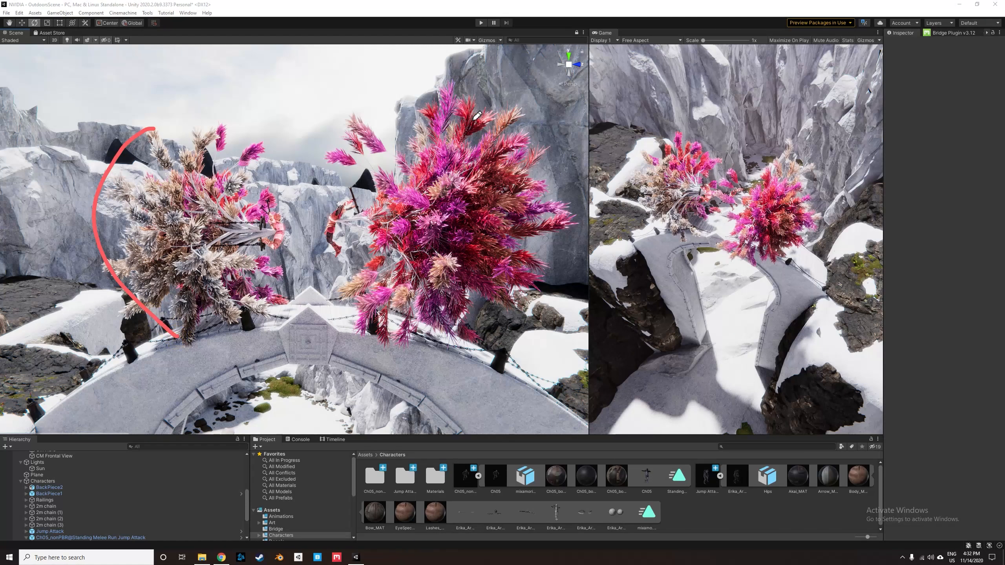
mouse_move(510, 93)
mouse_down()
mouse_move(579, 195)
mouse_move(466, 356)
mouse_up()
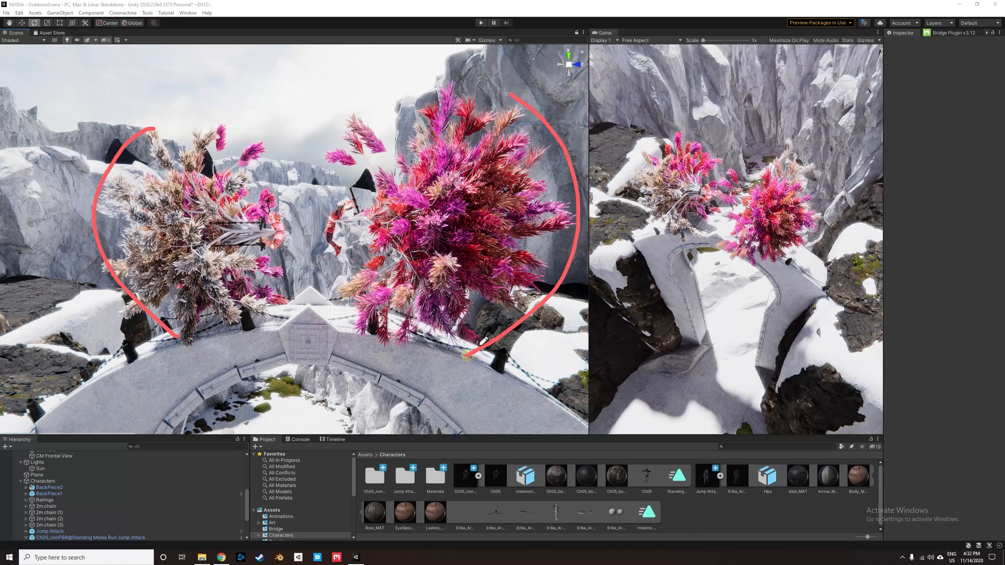
key(ctrl+shift+7)
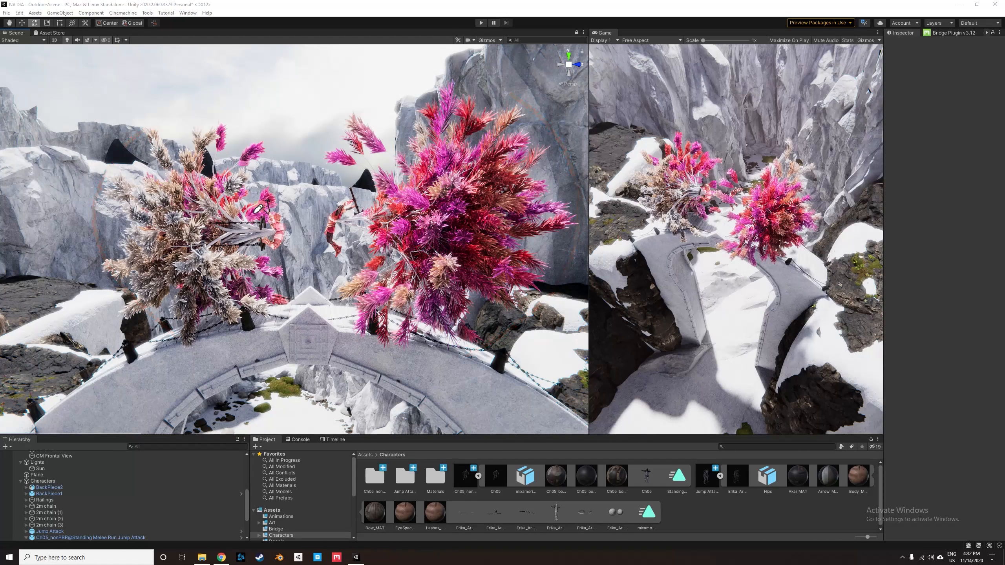
Step: Annotate each character and its foliage with nested freehand arcs that widen outward from the body
mouse_move(262, 205)
mouse_down()
mouse_move(248, 246)
mouse_move(266, 256)
mouse_up()
mouse_move(347, 177)
mouse_down()
mouse_move(374, 198)
mouse_move(361, 253)
mouse_move(347, 264)
mouse_up()
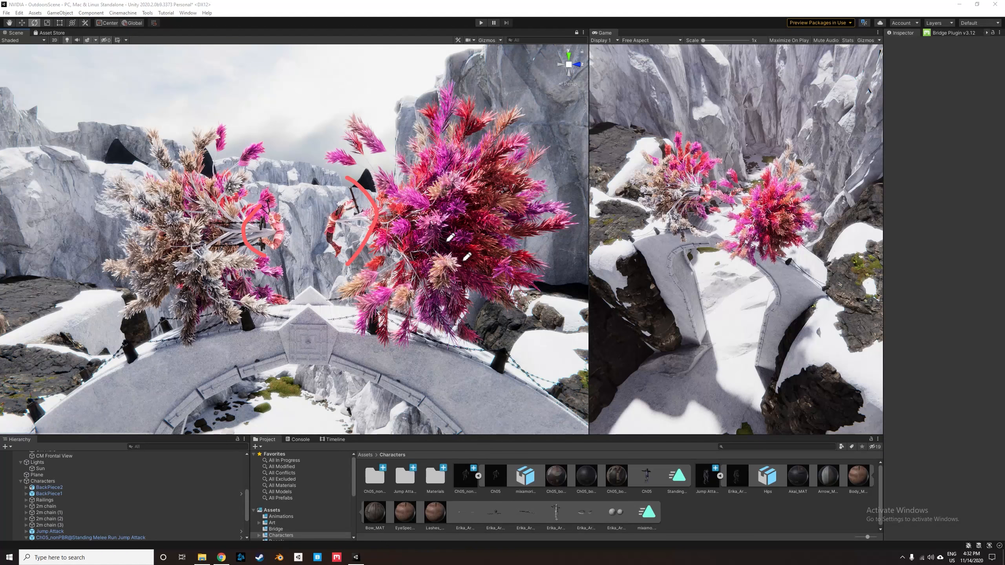
drag(419, 122, 445, 270)
drag(217, 161, 202, 291)
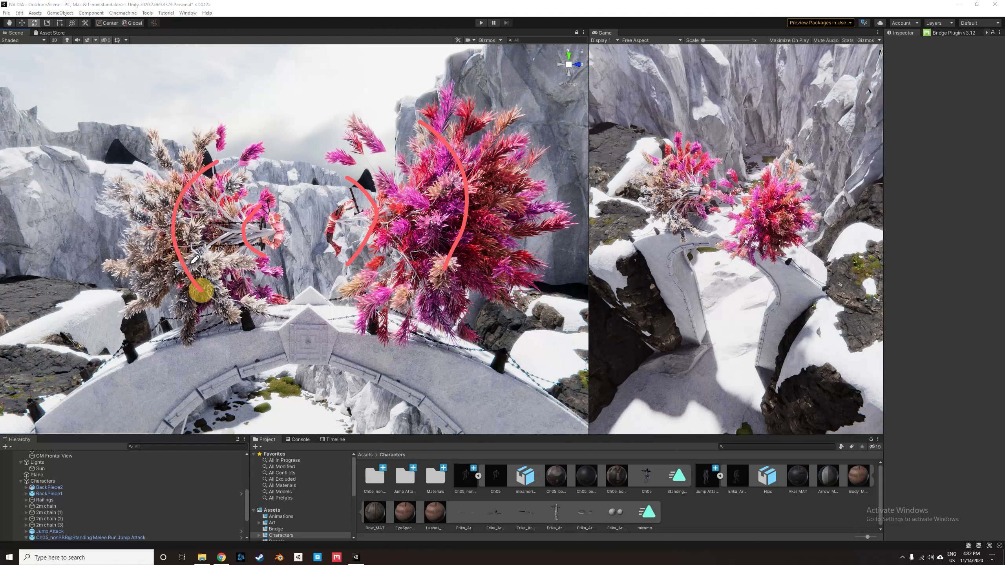
drag(156, 139, 158, 311)
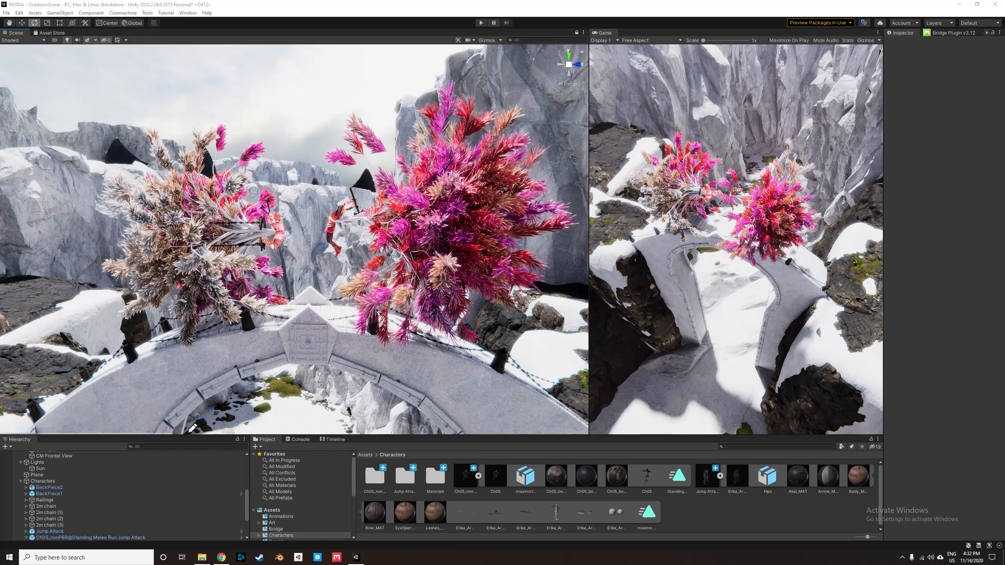
Step: Draw freehand guide lines along the bridge arch and from both sides toward the two characters, and clear them
mouse_move(193, 428)
mouse_down()
mouse_move(257, 378)
mouse_move(403, 394)
mouse_move(451, 428)
mouse_up()
drag(40, 257, 285, 231)
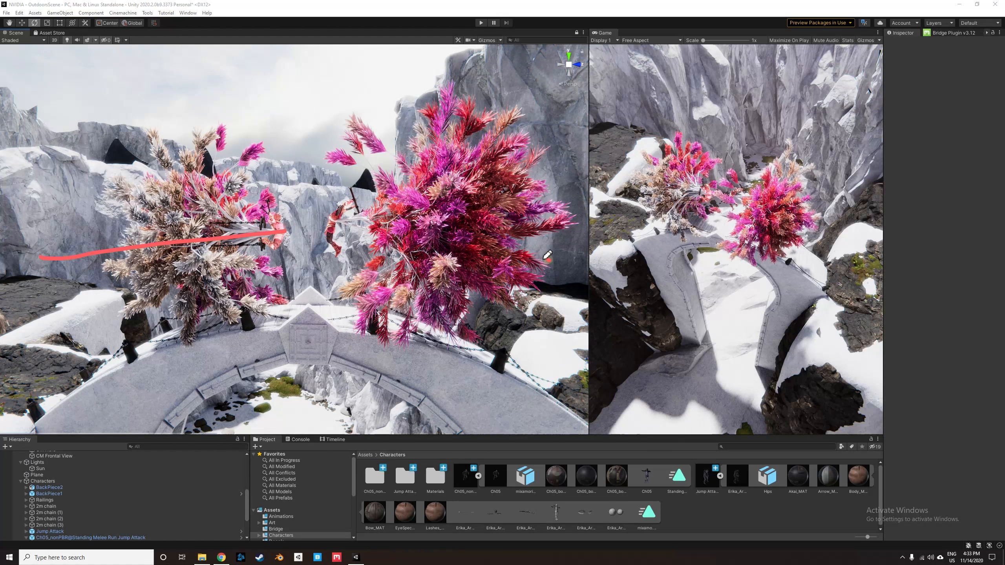
drag(549, 259, 348, 229)
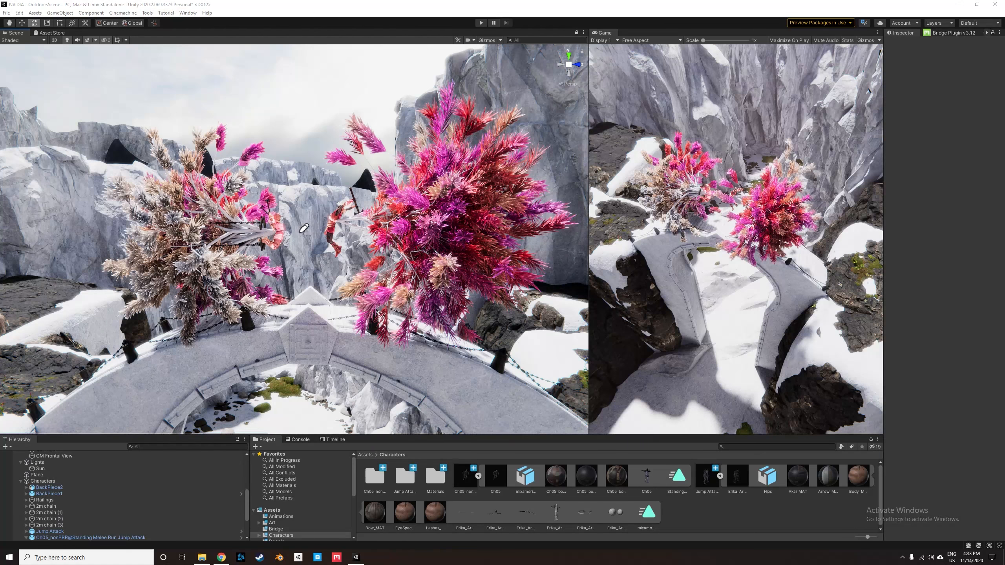
click(271, 202)
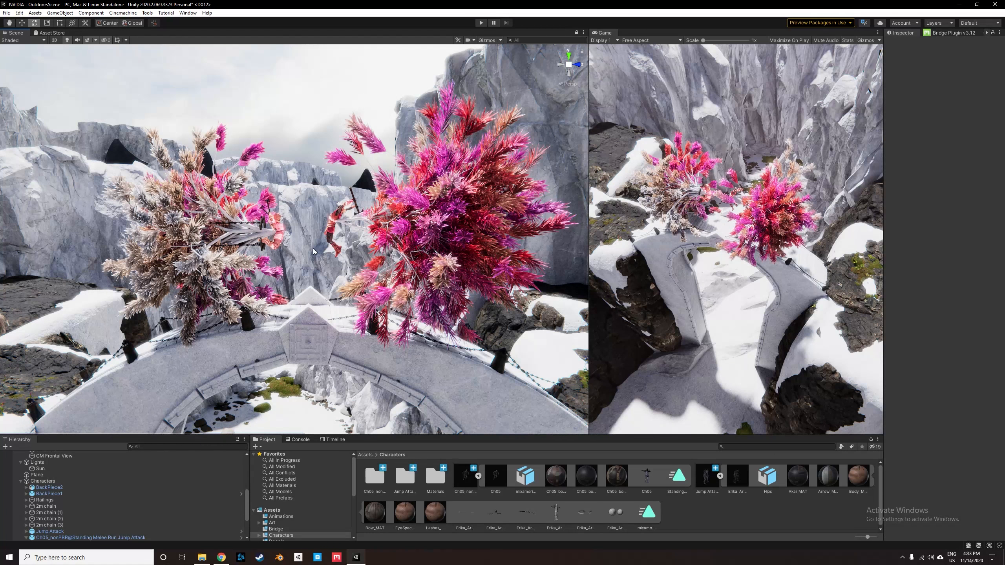
Step: Examine the whole environment set from far outside, including the cliff pieces and ground plane, and return to the bridge front
right_drag(312, 252, 523, 271)
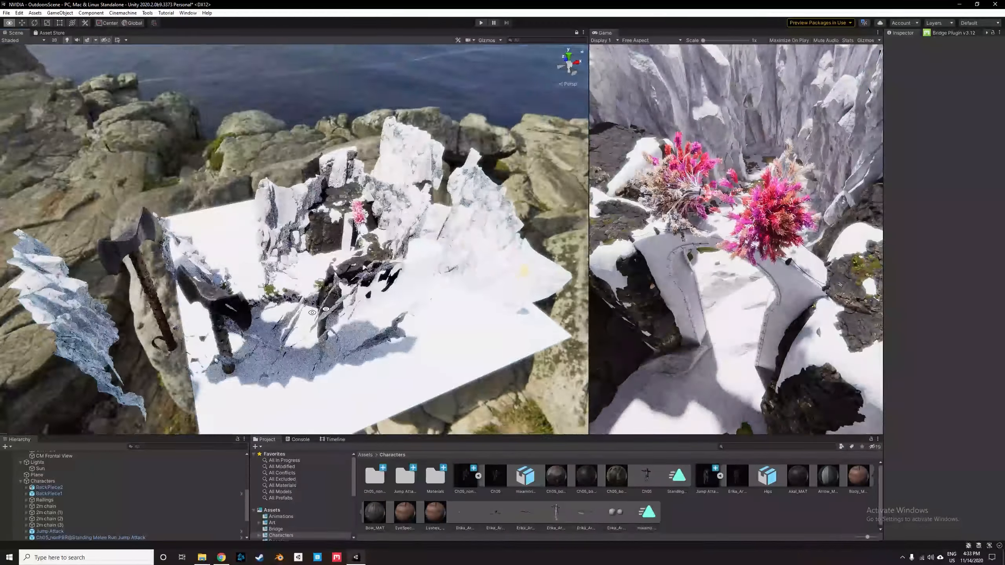
right_drag(312, 313, 170, 365)
right_drag(491, 359, 208, 139)
alt+drag(270, 183, 200, 142)
scroll(360, 289, down, 4)
scroll(361, 289, up, 10)
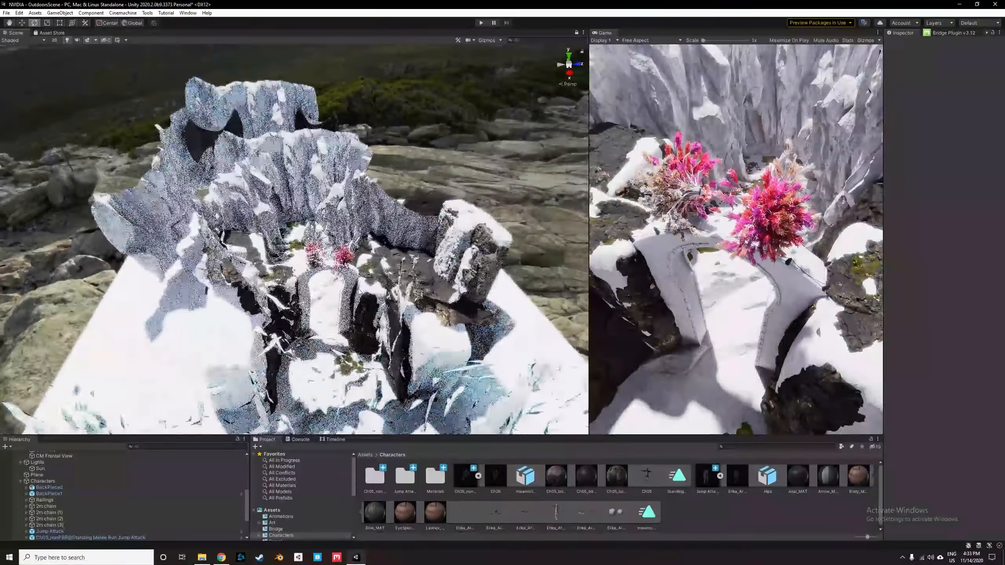
alt+drag(365, 307, 344, 236)
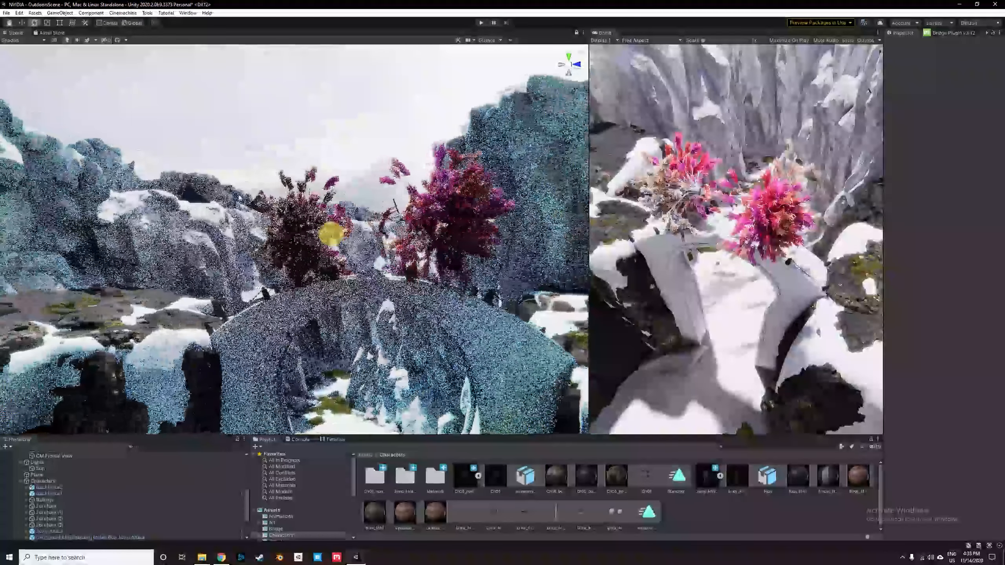
Step: Inspect the settings of the Sun directional light, and clear the selection
click(216, 192)
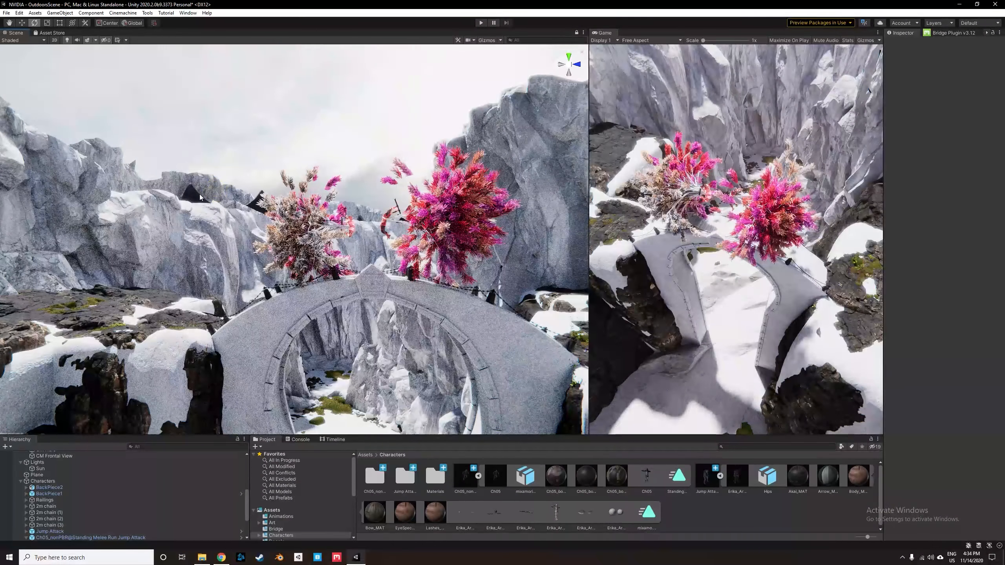
click(90, 468)
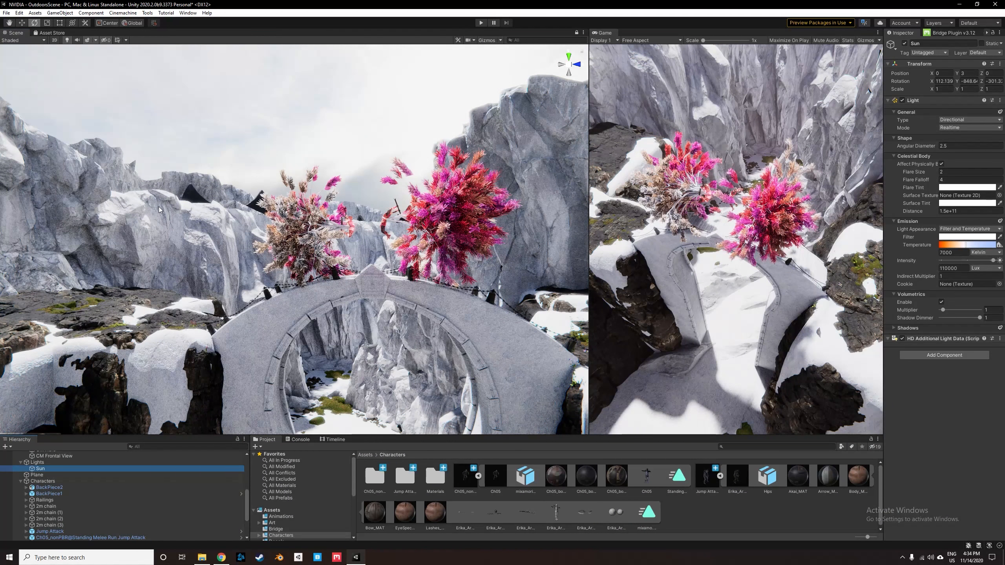
click(170, 196)
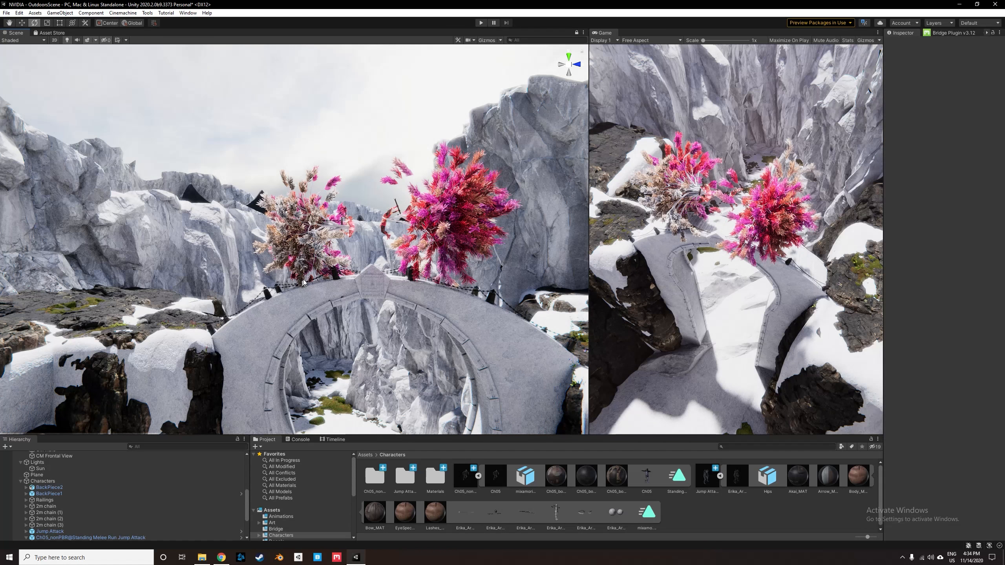
Step: Examine the bridge front from a distance and move in close to the carved keystone and chained railing
mouse_move(317, 296)
right_down()
mouse_move(298, 298)
mouse_move(346, 309)
right_up()
right_drag(344, 305, 321, 308)
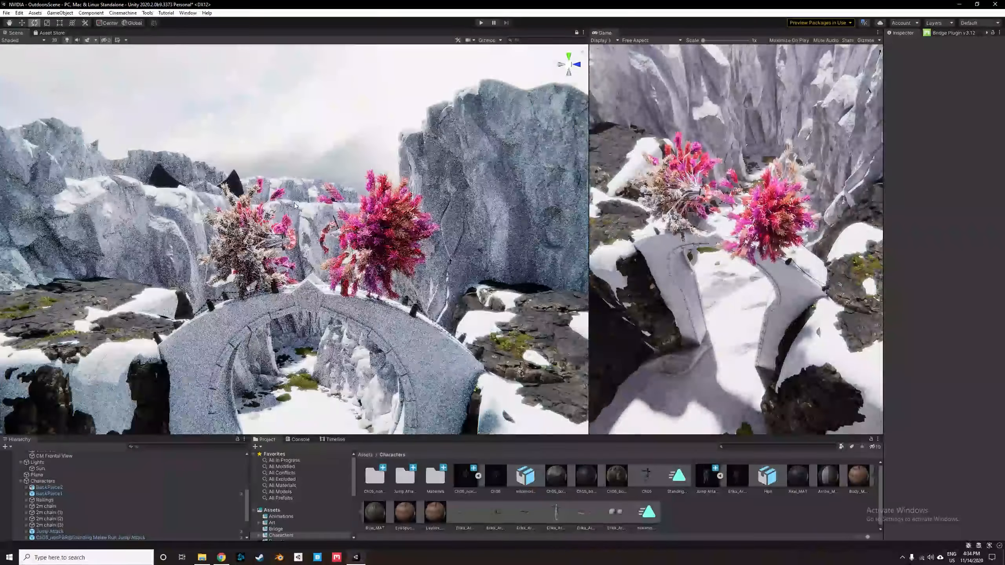
scroll(307, 234, up, 2)
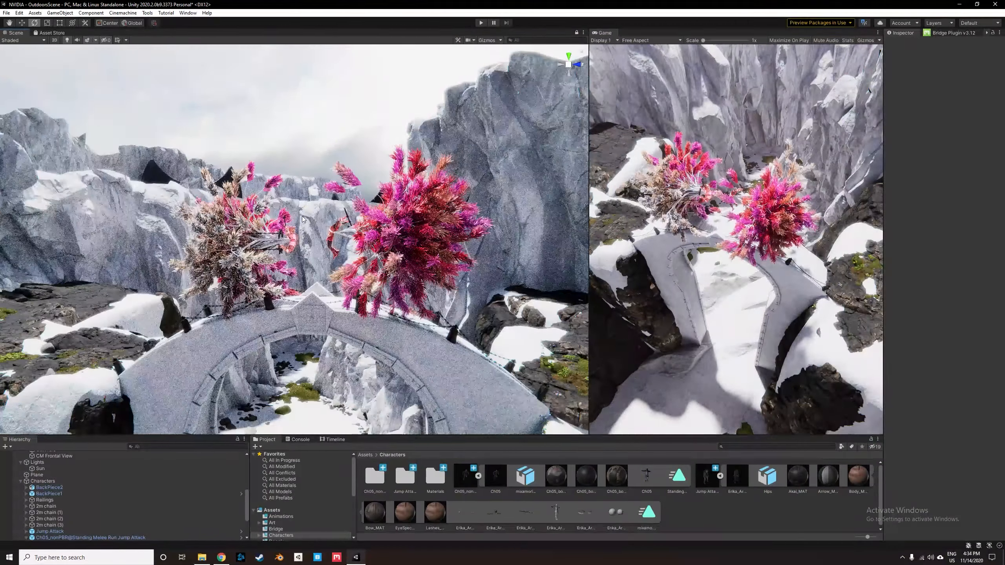
key(w)
right_drag(292, 227, 305, 228)
key(a)
right_drag(331, 317, 369, 350)
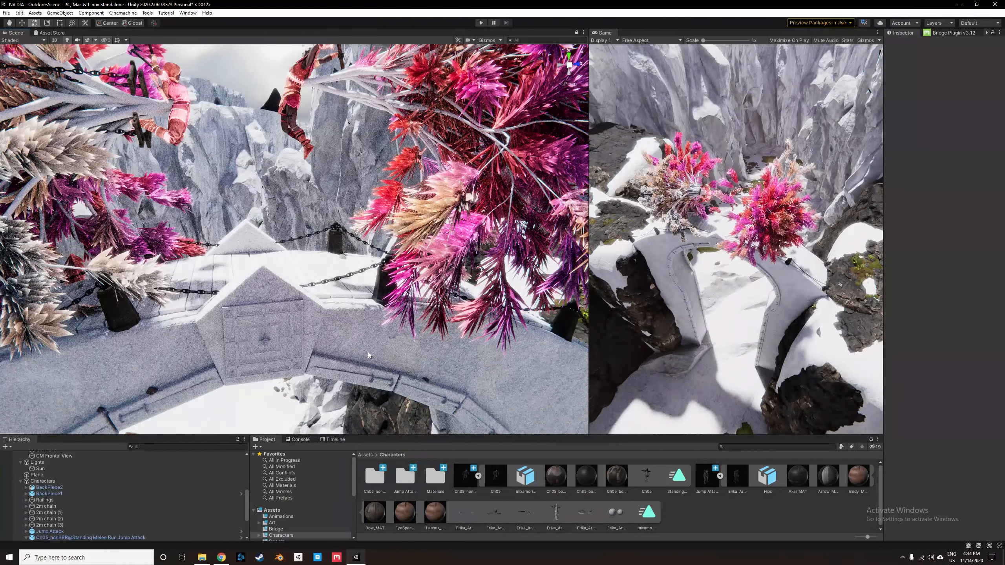
Step: Inspect the pebble and the chained bollard on the snowy bridge deck by selecting them, and clear the selection
scroll(343, 285, down, 5)
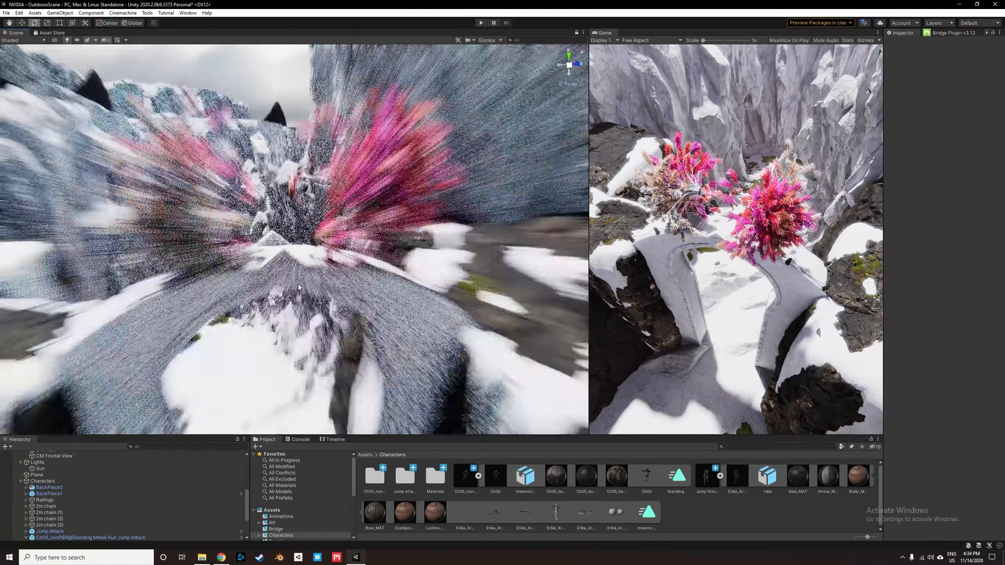
right_drag(342, 284, 329, 309)
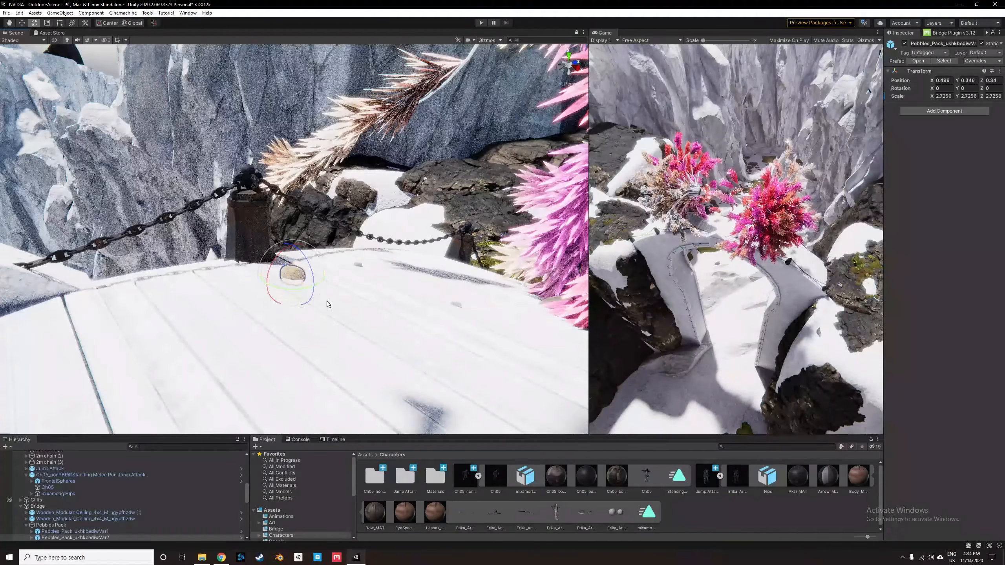
click(249, 231)
mouse_move(377, 272)
right_down()
mouse_move(433, 255)
mouse_move(507, 297)
mouse_move(417, 297)
mouse_move(403, 276)
mouse_move(375, 284)
right_up()
click(375, 284)
Step: Examine the full bridge arch from the front, its supports, and the rocks beside it
right_drag(287, 331, 323, 306)
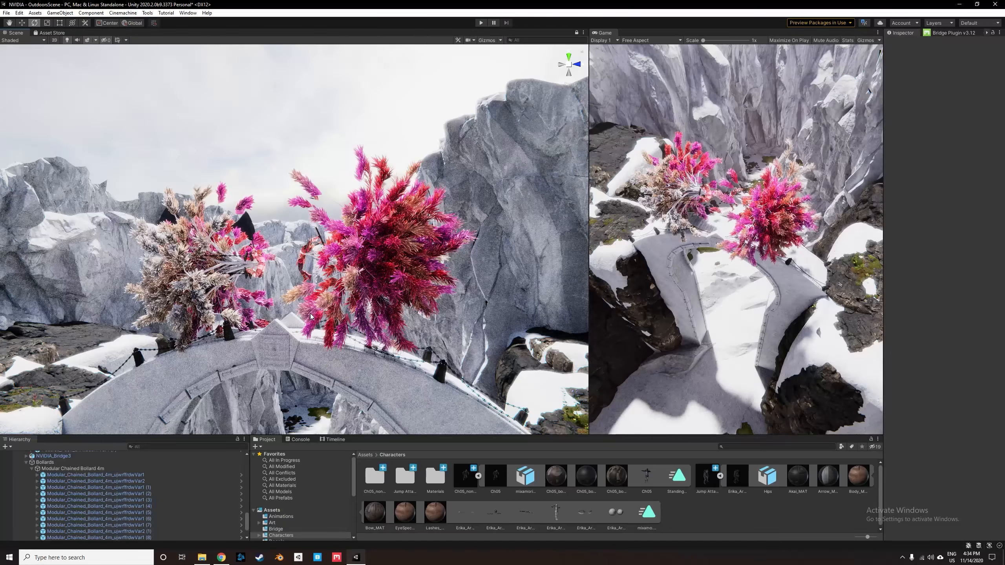
middle_drag(300, 307, 304, 303)
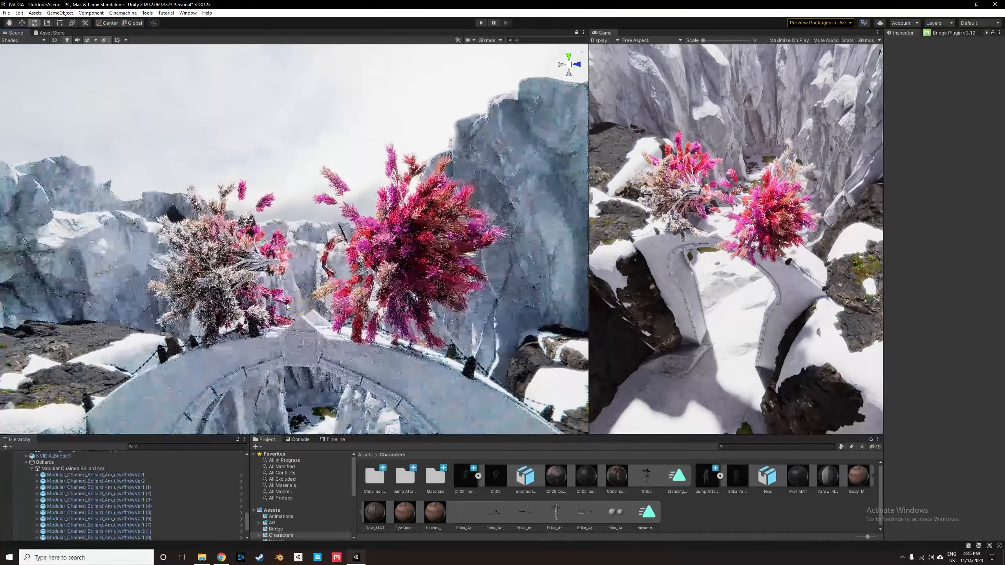
right_drag(298, 313, 294, 268)
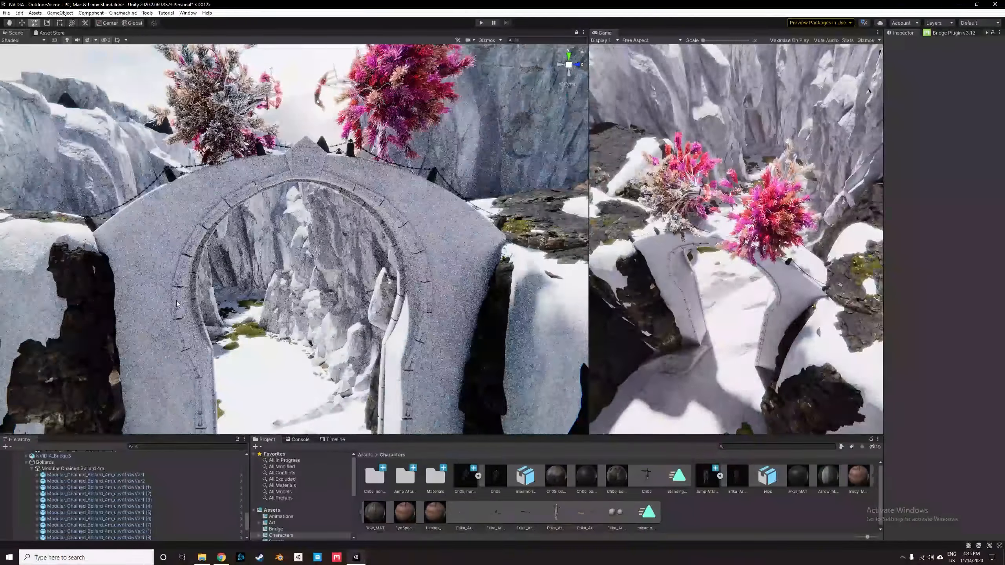
right_drag(306, 142, 352, 265)
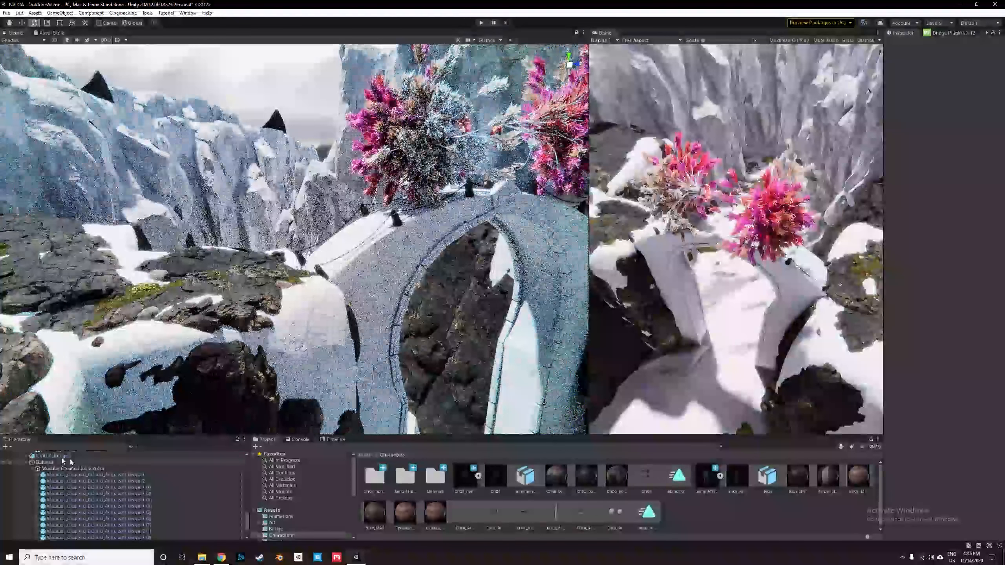
Step: Select the Global Volume in the scene hierarchy and bring the flower clusters above the bridge into view
click(25, 462)
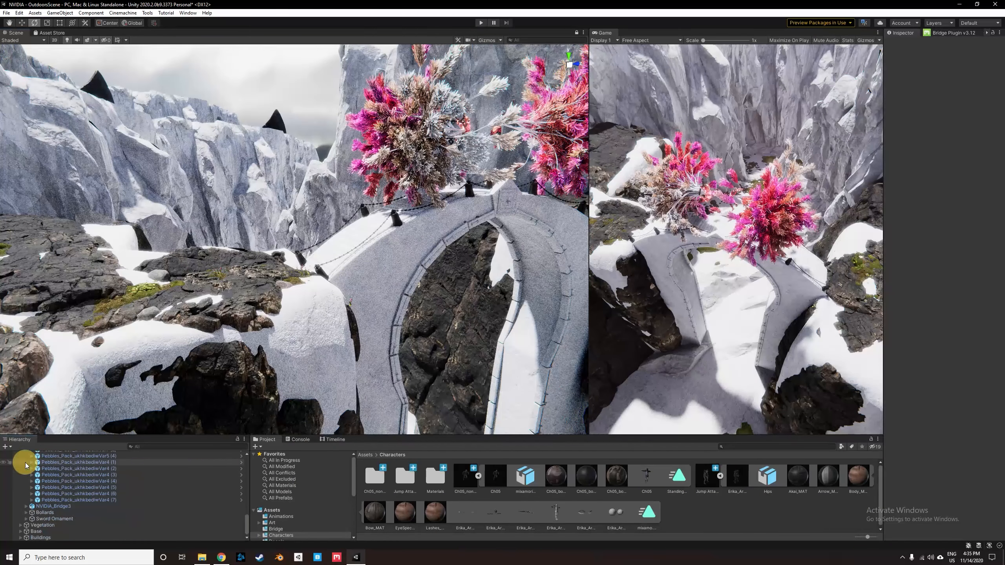
scroll(60, 493, up, 5)
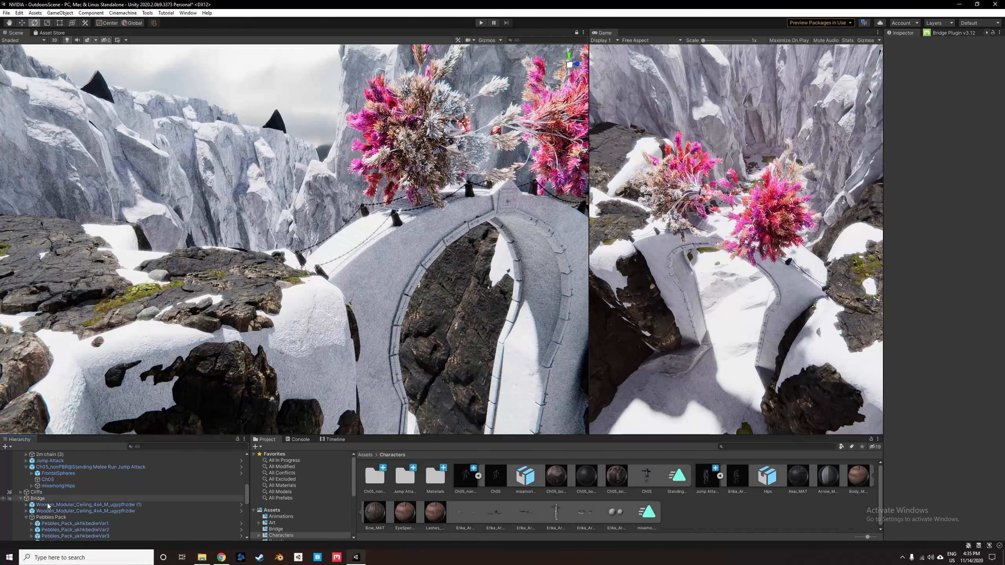
scroll(42, 498, up, 10)
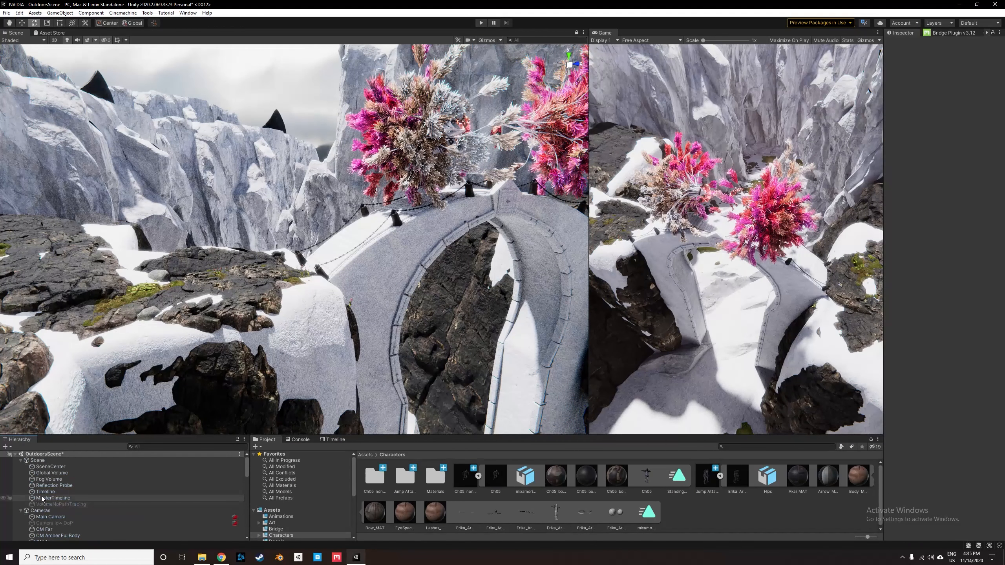
click(65, 473)
middle_drag(432, 245, 336, 319)
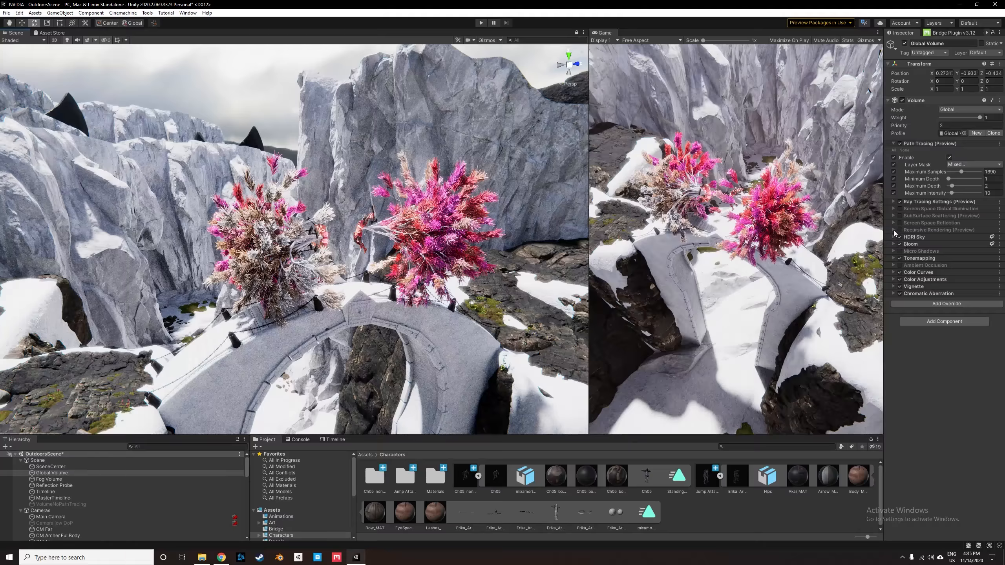
mouse_move(447, 276)
alt+mouse_down()
mouse_move(397, 298)
mouse_move(382, 294)
mouse_move(410, 293)
mouse_move(283, 295)
mouse_move(355, 274)
mouse_move(467, 273)
alt+mouse_up()
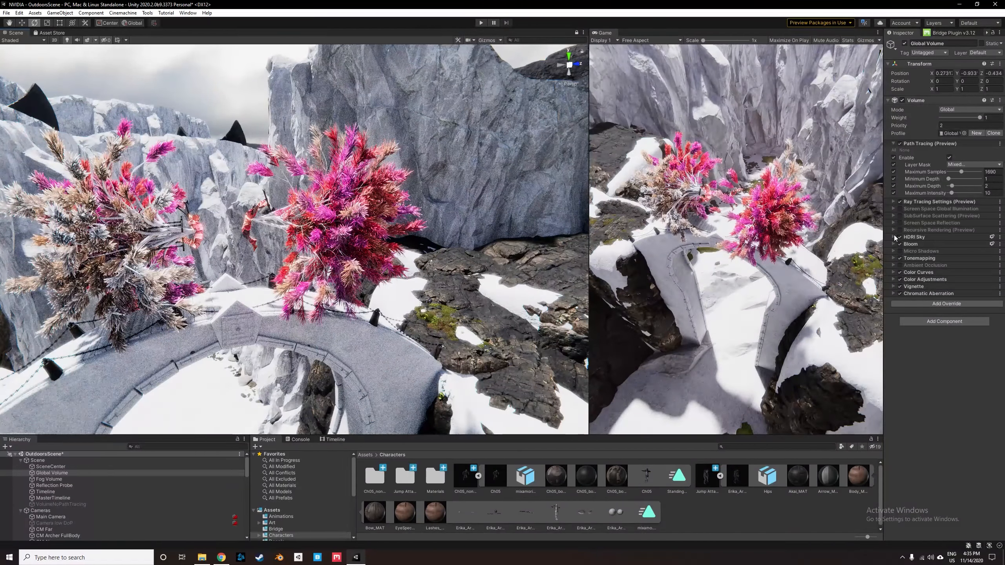
Step: Inspect the HDRI Sky override's sky texture, exposure and rotation settings on the Global Volume, and collapse them
alt+drag(419, 277, 480, 218)
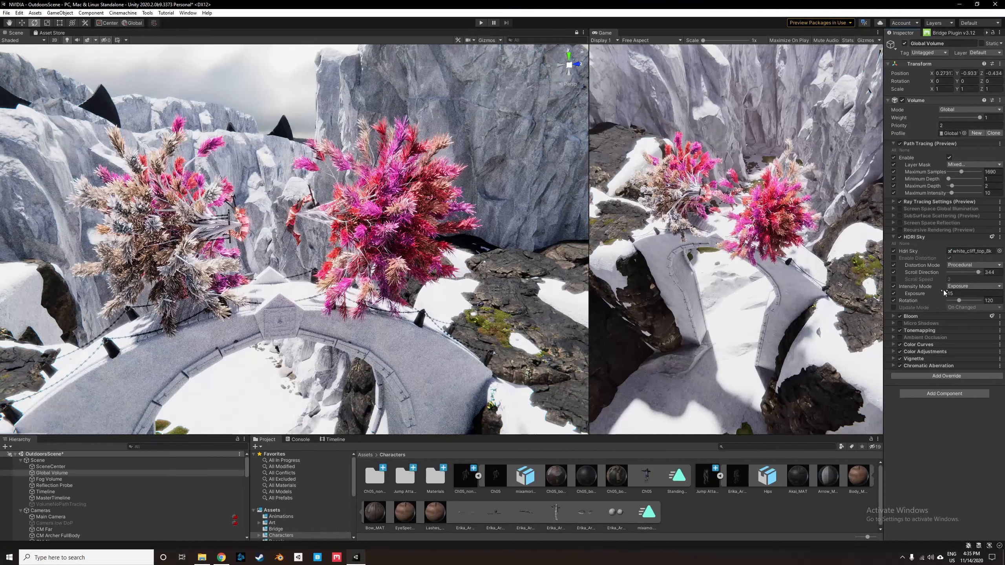
right_drag(395, 270, 385, 244)
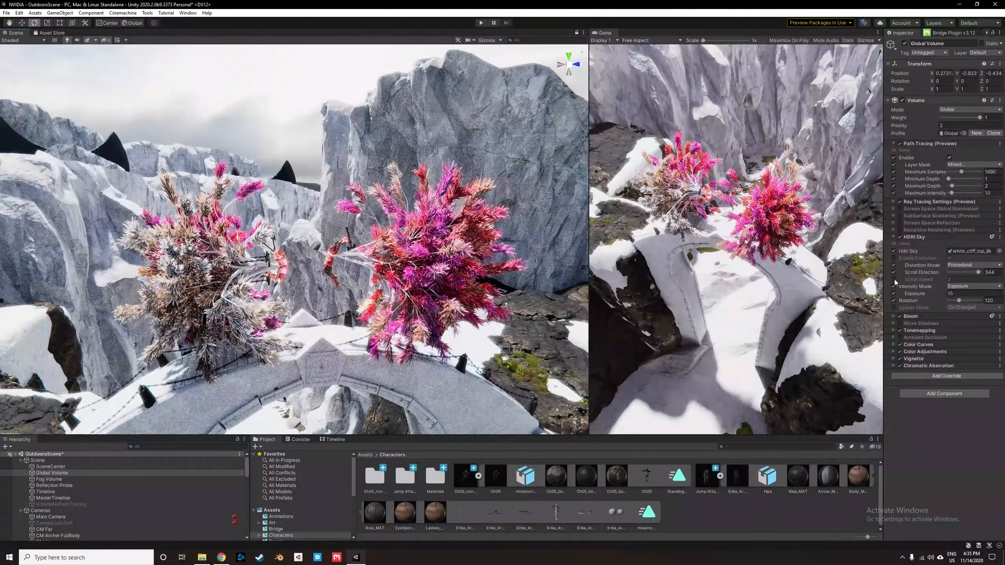
mouse_move(961, 299)
mouse_down()
mouse_move(979, 299)
mouse_move(958, 300)
mouse_up()
click(894, 237)
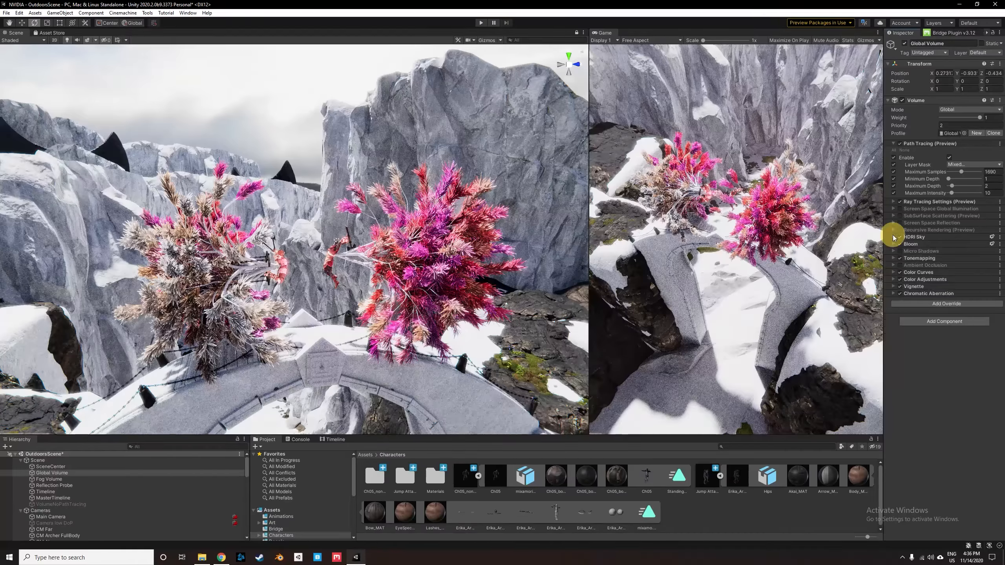
Step: Open the Bloom override and toggle it off and on repeatedly to compare the glow on the chained character from the side
click(894, 244)
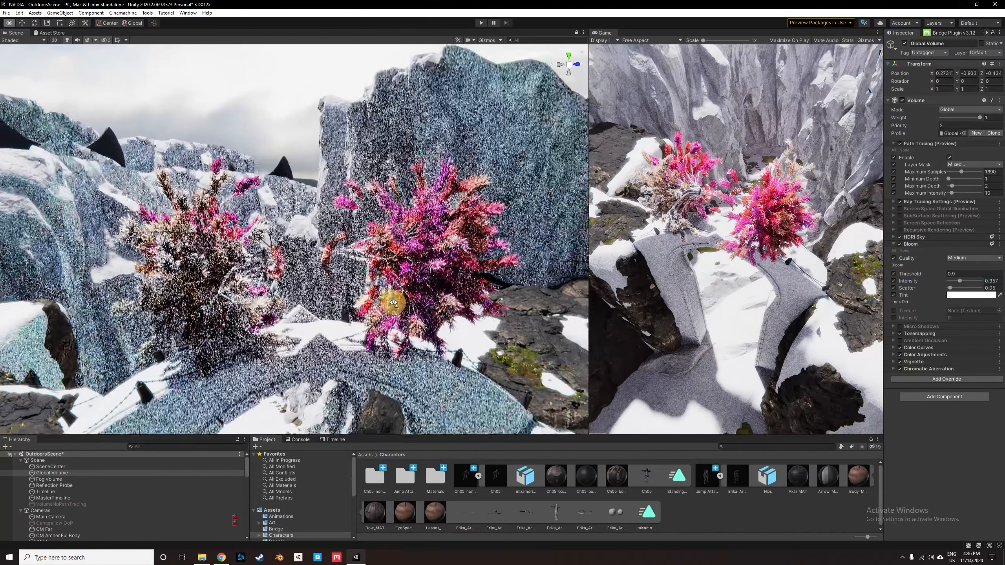
right_drag(393, 302, 348, 322)
key(w)
key(d)
key(w)
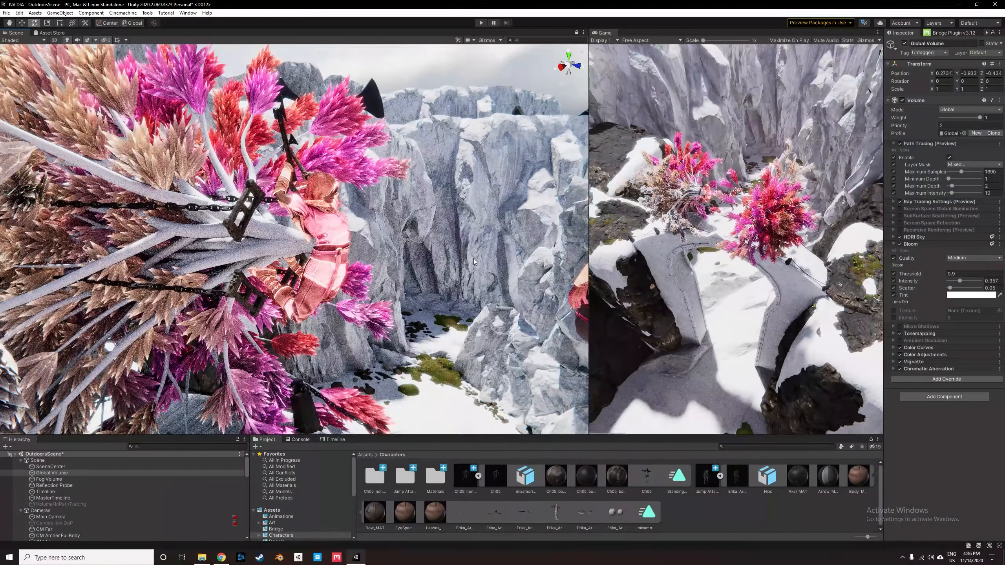
click(899, 244)
click(899, 244)
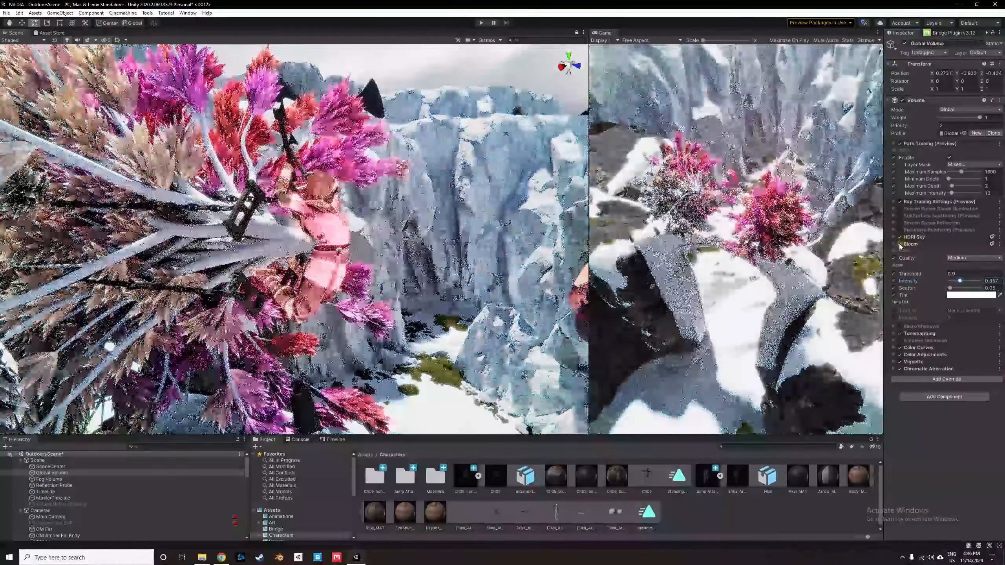
click(899, 244)
click(900, 243)
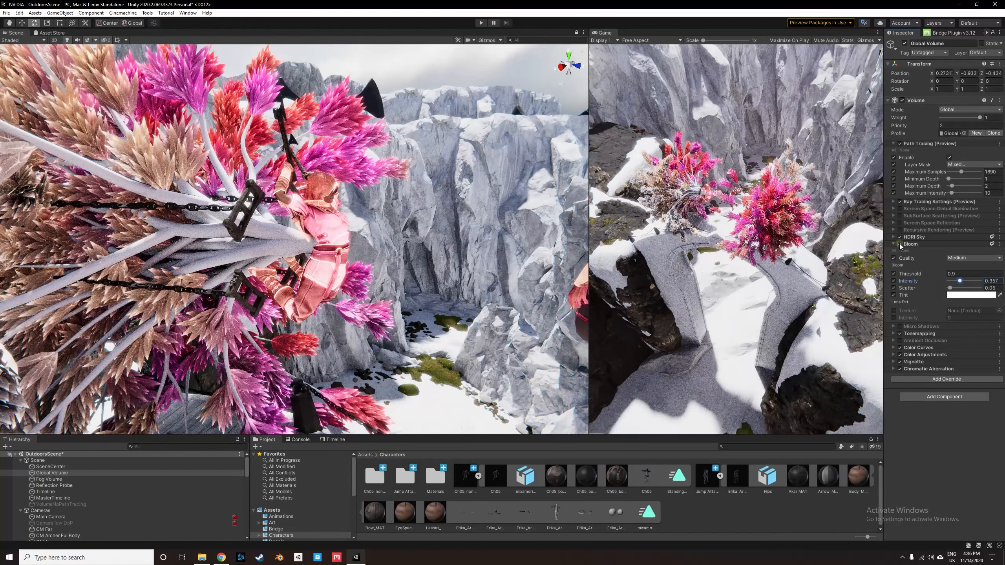
click(900, 244)
click(900, 244)
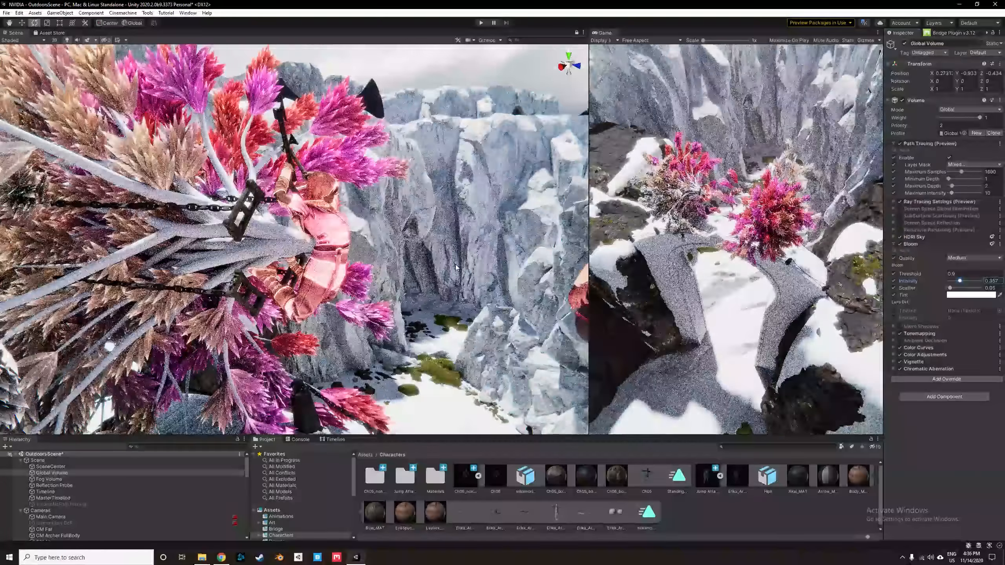
Step: Compare Bloom off and on with the chained character seen from the front, and collapse the Bloom settings
alt+drag(419, 263, 374, 272)
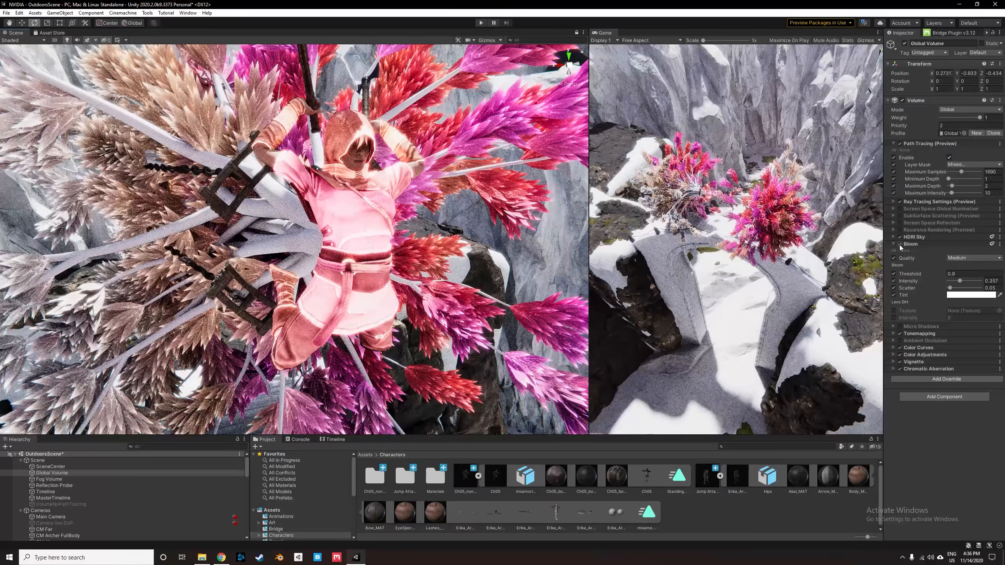
click(899, 245)
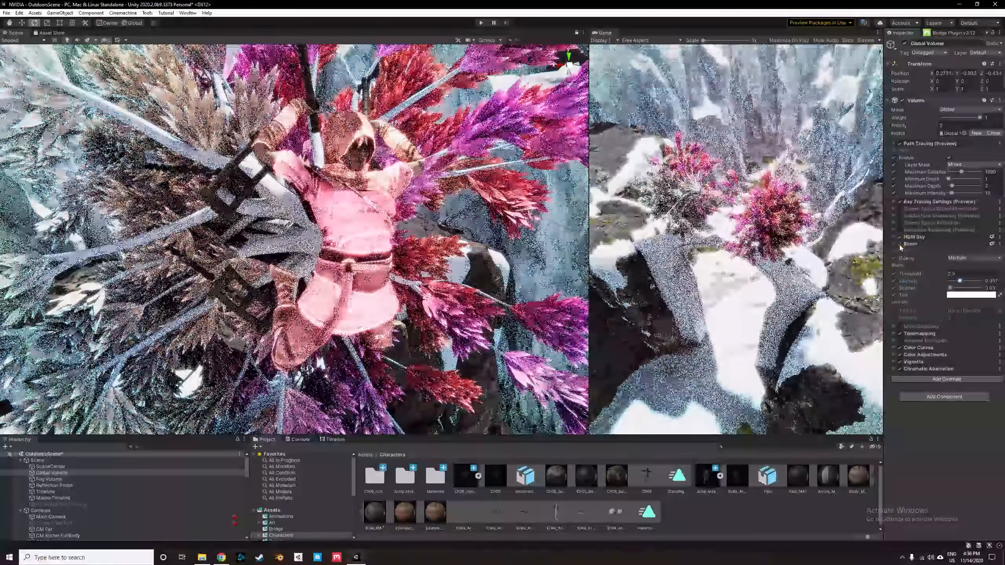
click(899, 245)
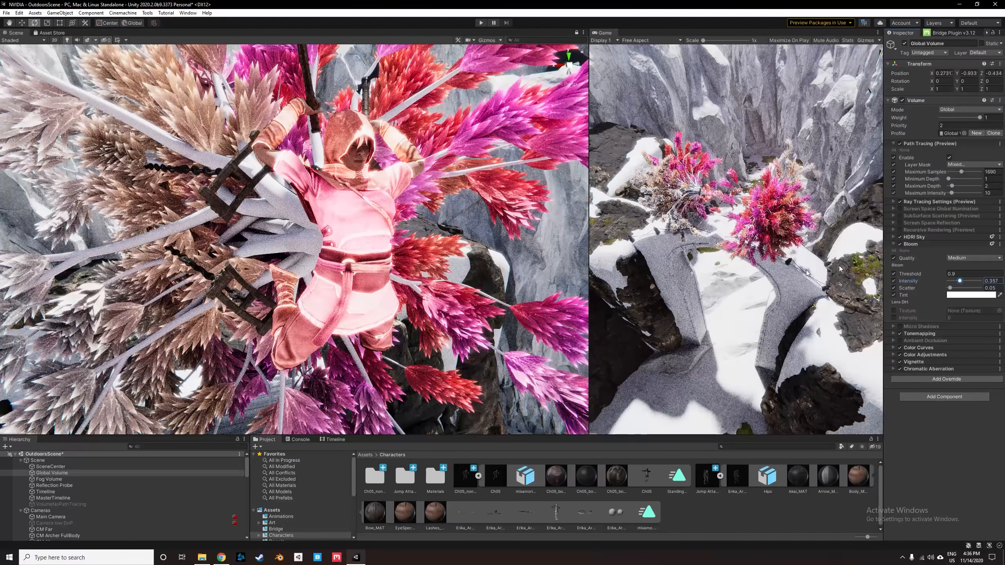
click(894, 243)
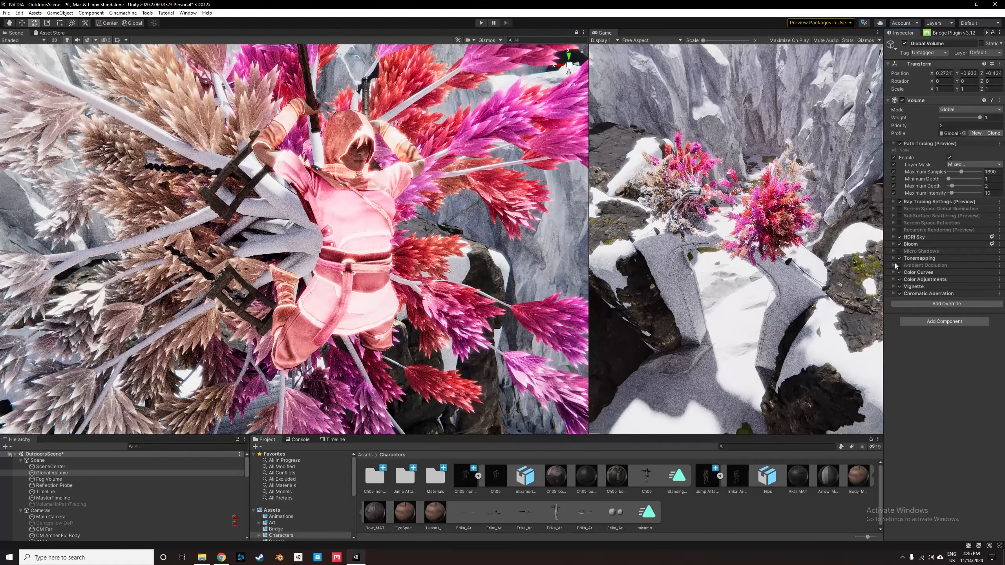
Step: Check the Tonemapping override's settings and expand the Color Curves override
click(894, 258)
click(893, 257)
click(893, 272)
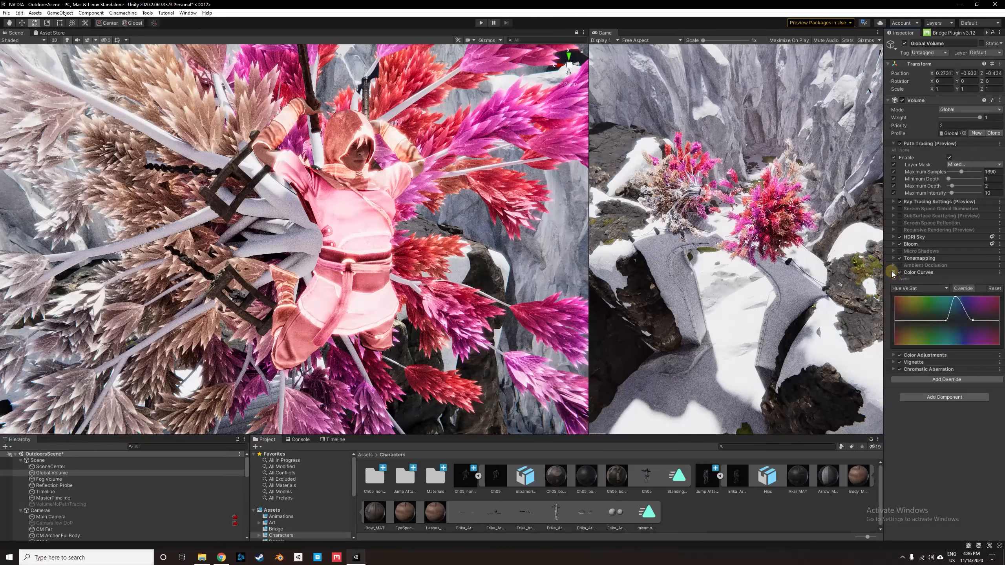
Step: Toggle Color Curves off and on to compare its effect on the blue sky and snowy cliffs
right_drag(384, 263, 229, 200)
key(s)
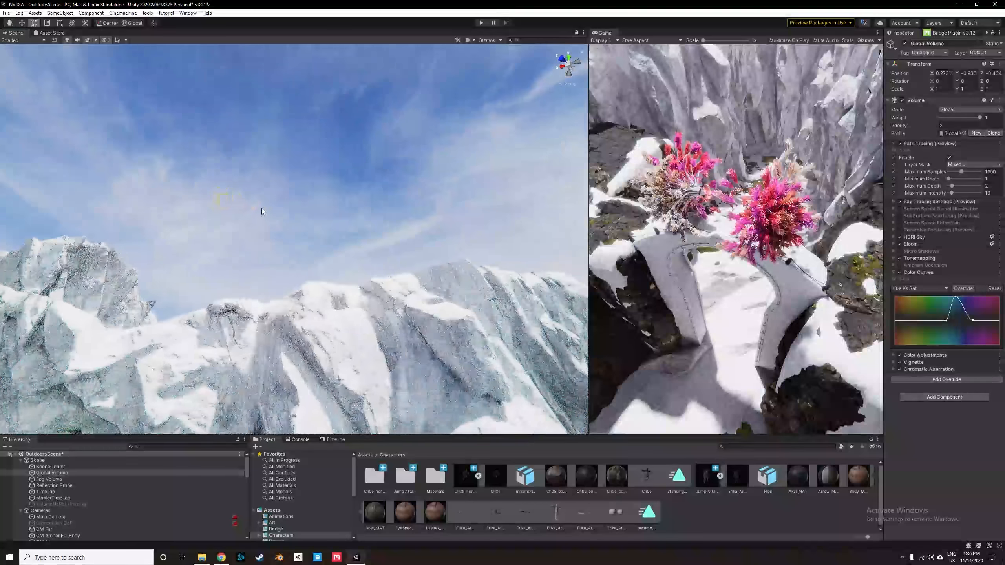
click(900, 273)
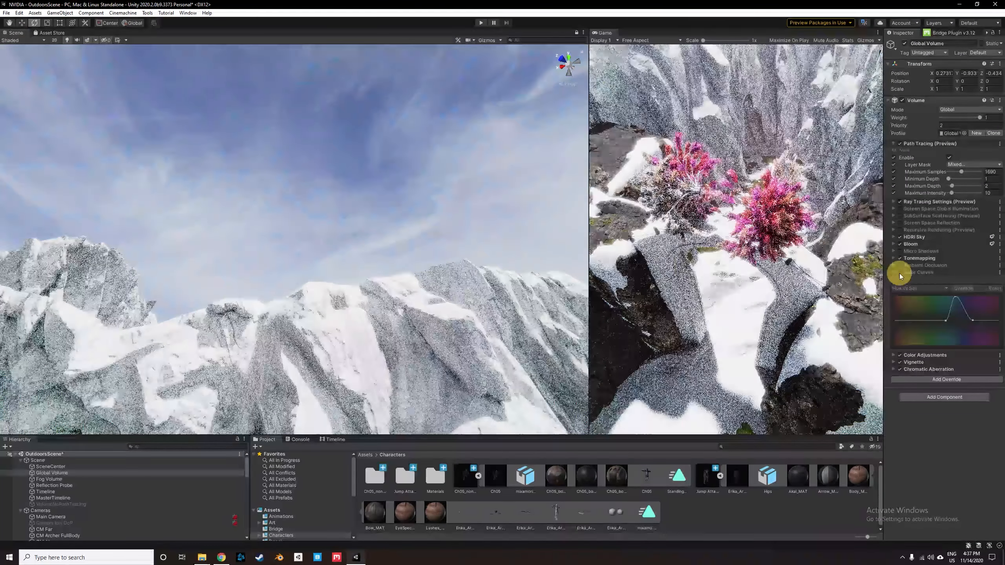
click(900, 272)
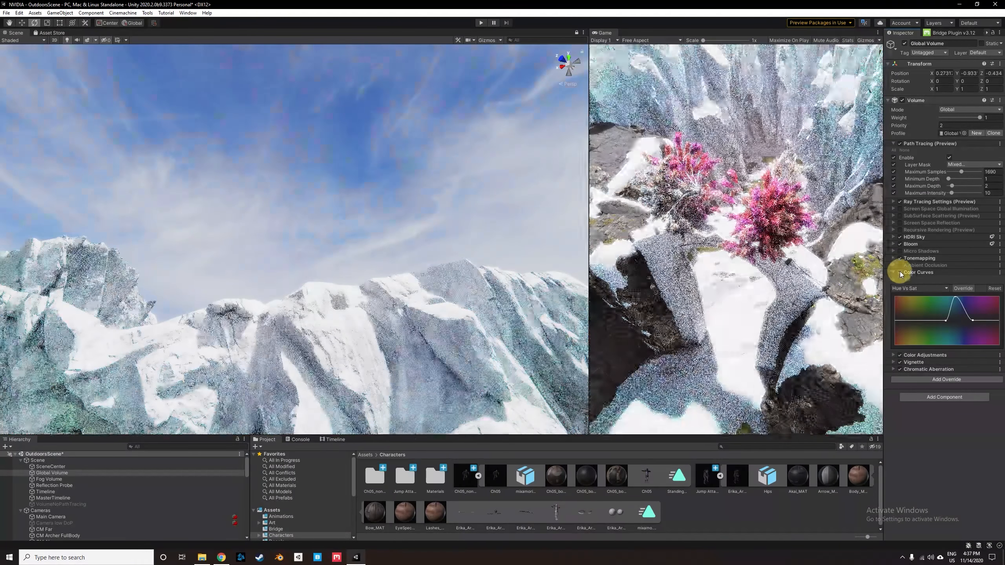
click(899, 273)
click(900, 272)
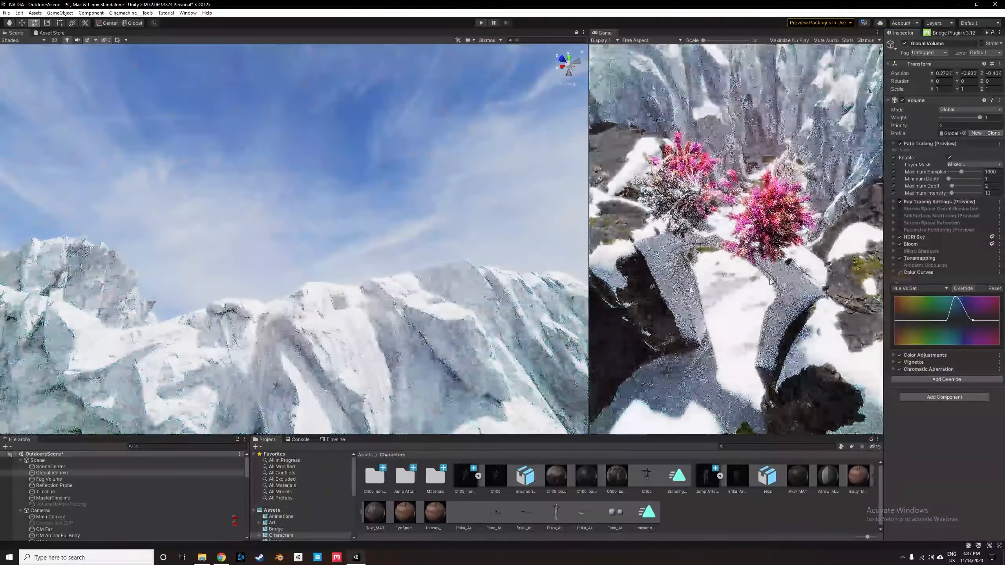
Step: Compare Color Curves off and on with both flower clusters and the bridge keystone in view
mouse_move(341, 322)
right_down()
mouse_move(220, 414)
mouse_move(249, 341)
right_up()
middle_drag(249, 341, 312, 312)
right_drag(311, 312, 310, 286)
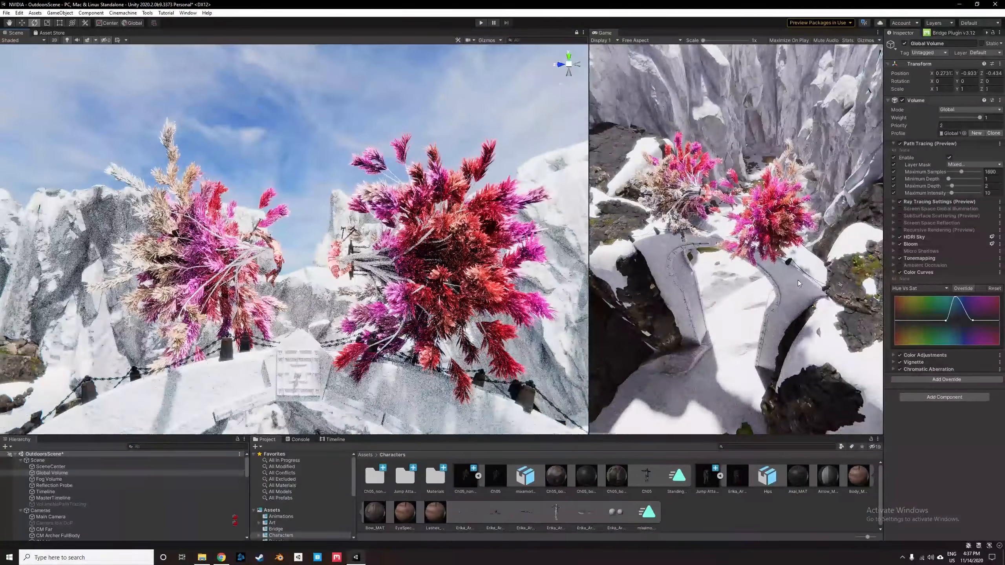
click(900, 272)
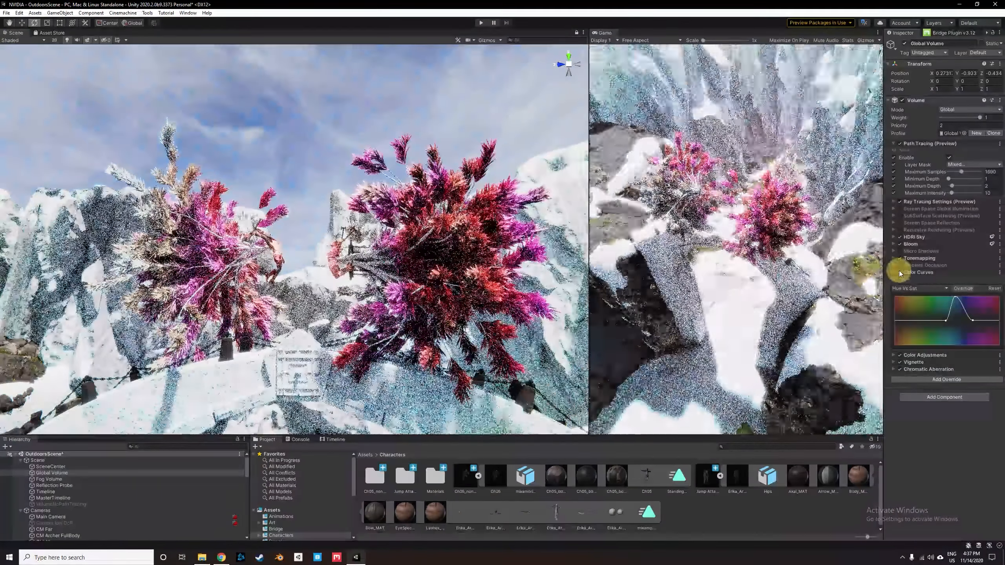
click(900, 272)
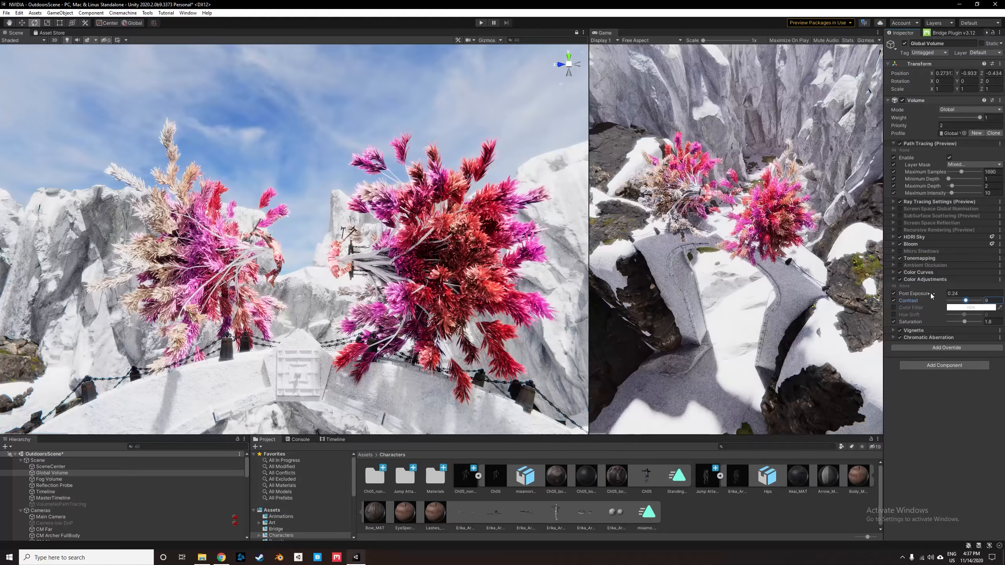
Step: Toggle Color Adjustments off and on to compare the image above the bridge arch, and collapse its settings
mouse_move(447, 297)
right_down()
mouse_move(337, 298)
mouse_move(560, 308)
mouse_move(352, 303)
mouse_move(486, 296)
right_up()
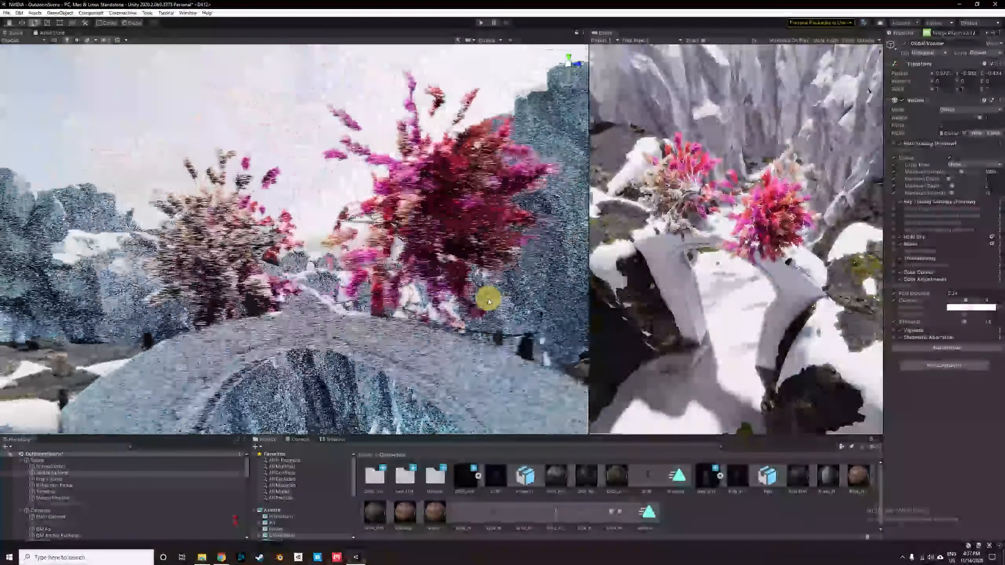
click(900, 280)
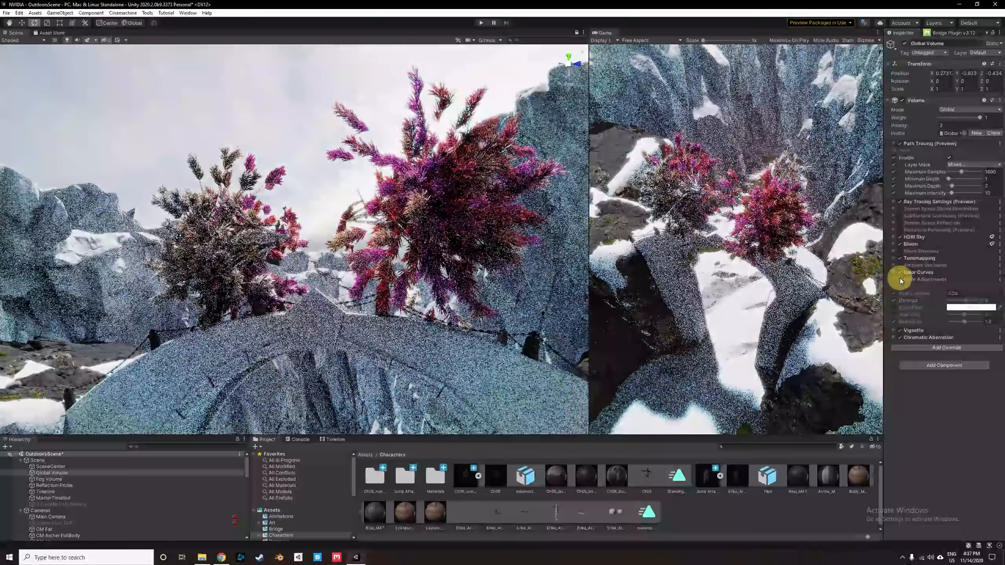
click(900, 279)
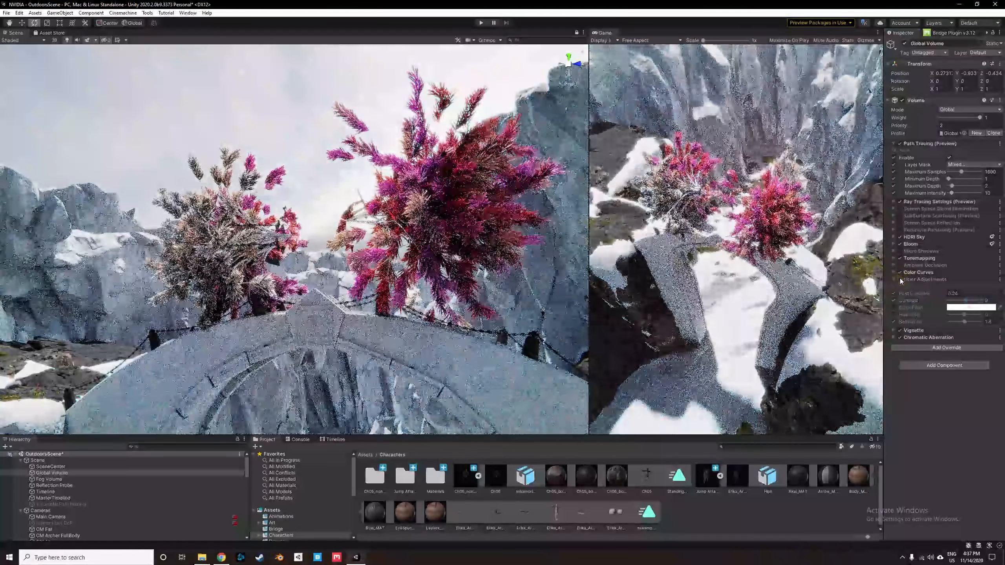
click(893, 280)
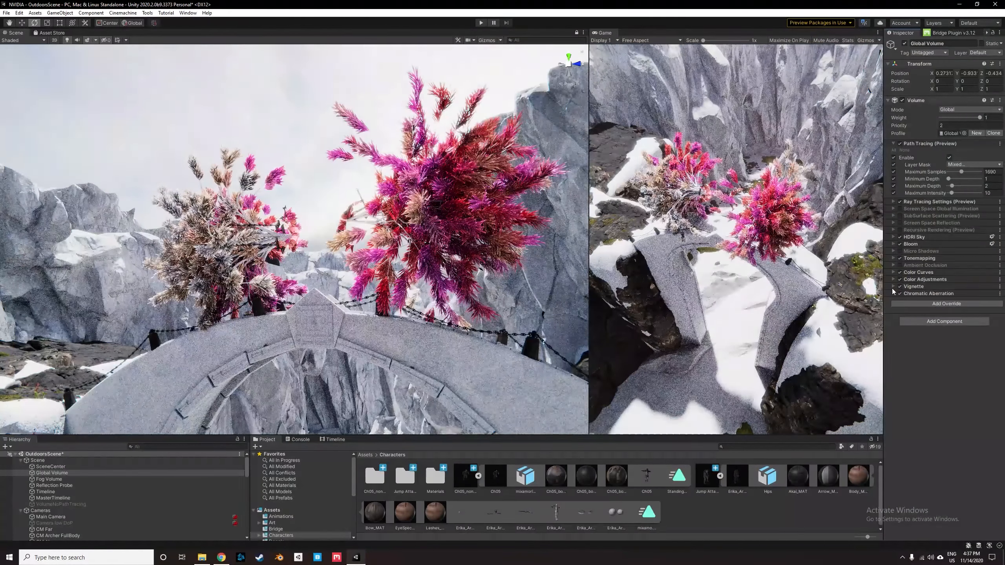
Step: Open the Vignette override, compare the view with it off and on, and collapse its settings
click(893, 286)
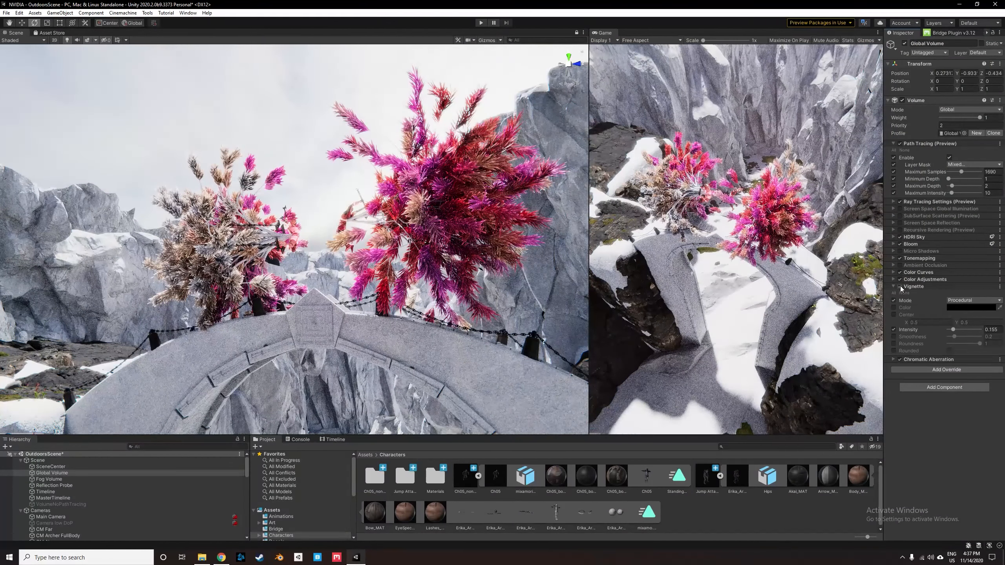
click(900, 286)
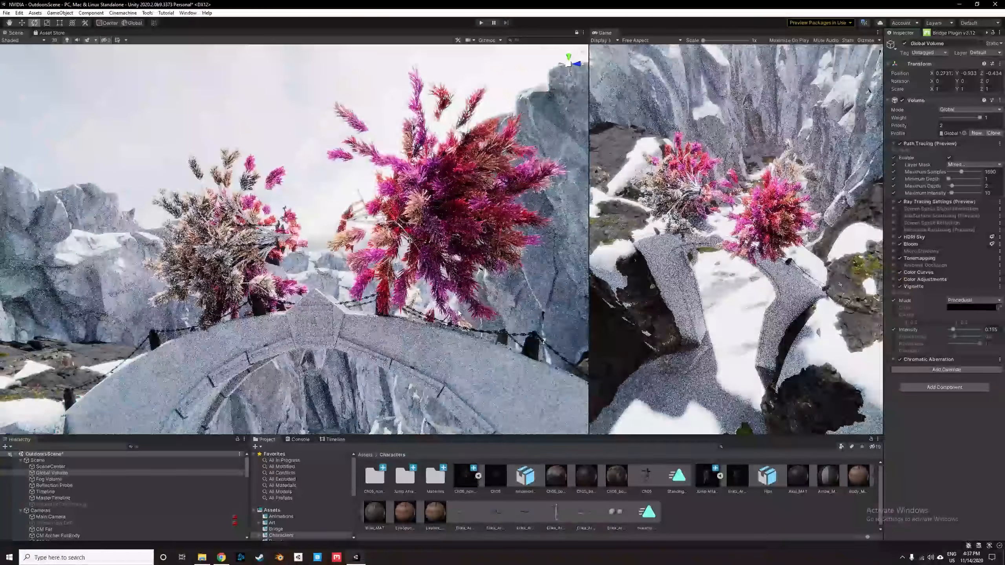
right_drag(418, 297, 419, 308)
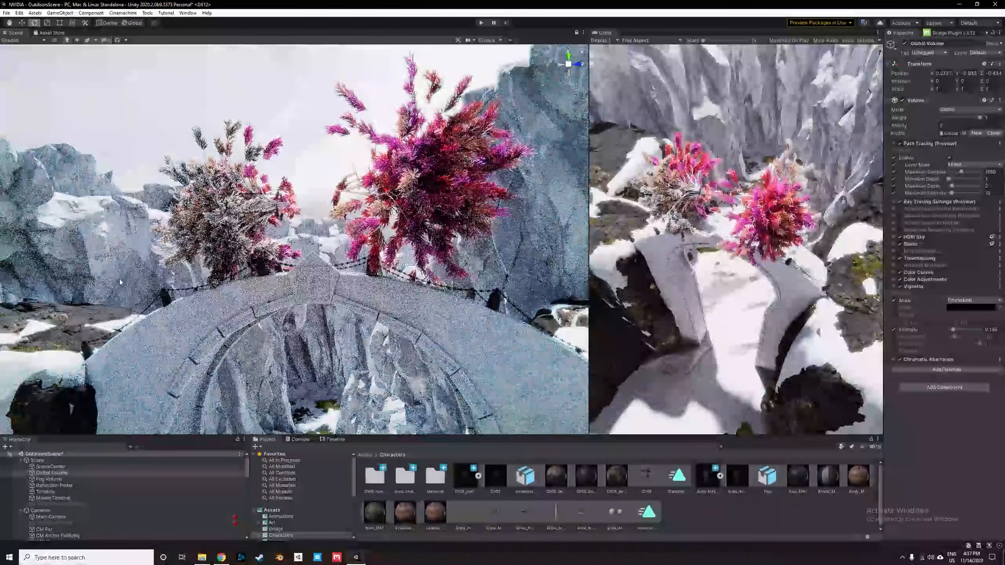
right_drag(293, 252, 298, 273)
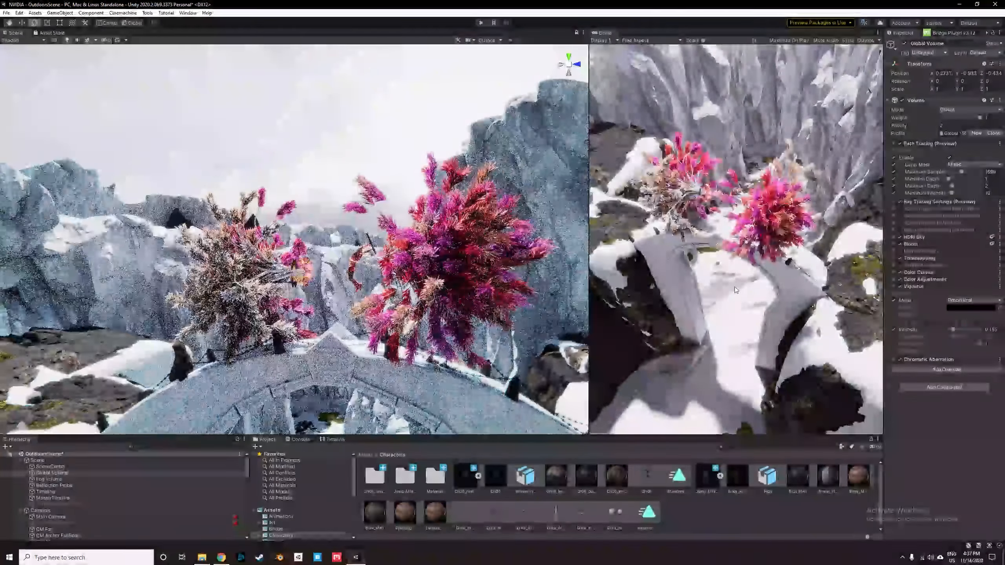
click(898, 286)
click(899, 286)
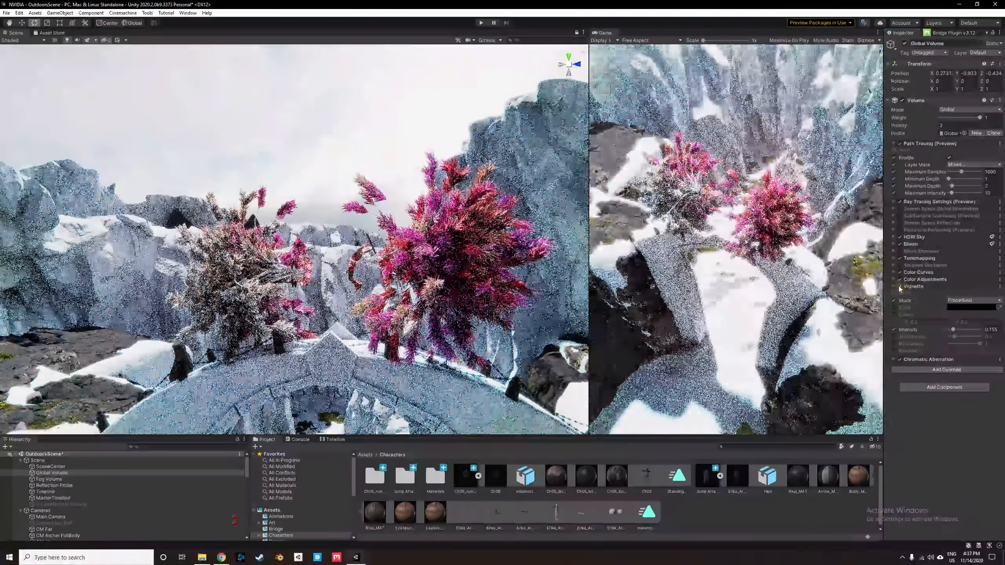
click(893, 286)
Step: Toggle Chromatic Aberration off and on to compare its effect on the flower clusters and bridge arch
click(900, 294)
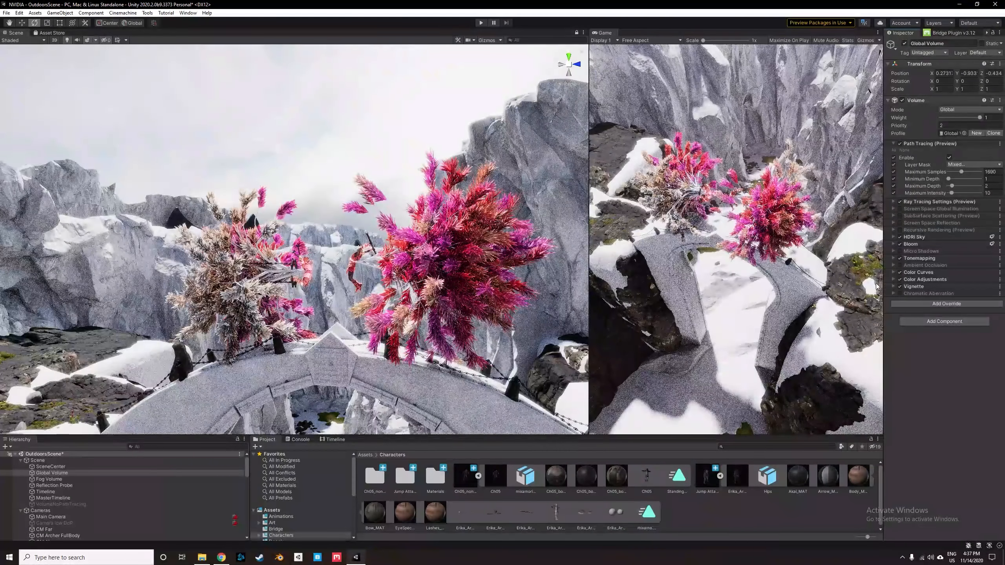
click(900, 293)
right_drag(387, 280, 386, 283)
key(w)
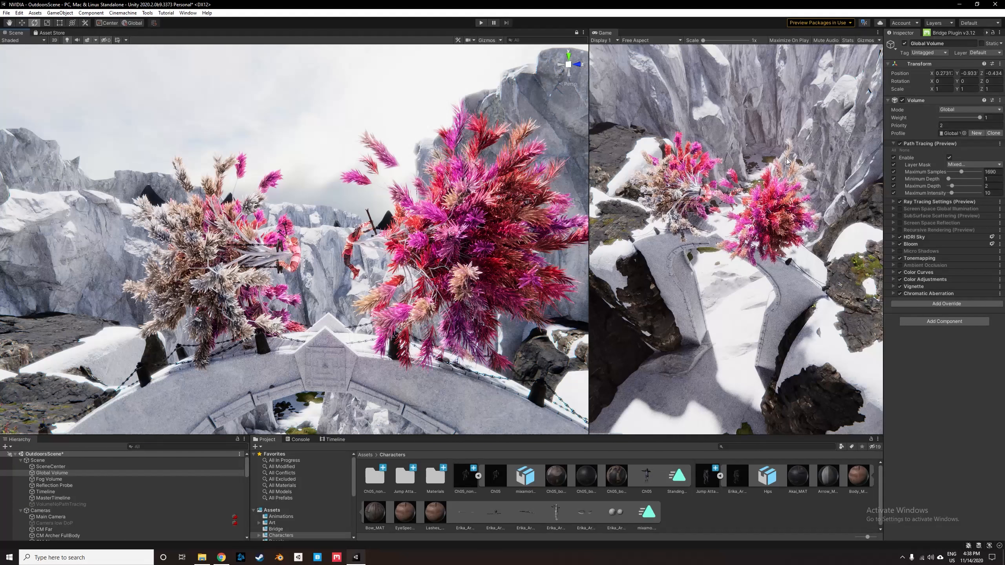
Step: Toggle the Fog override of the Fog Volume off and on, expand its settings, and deselect the volume
click(56, 479)
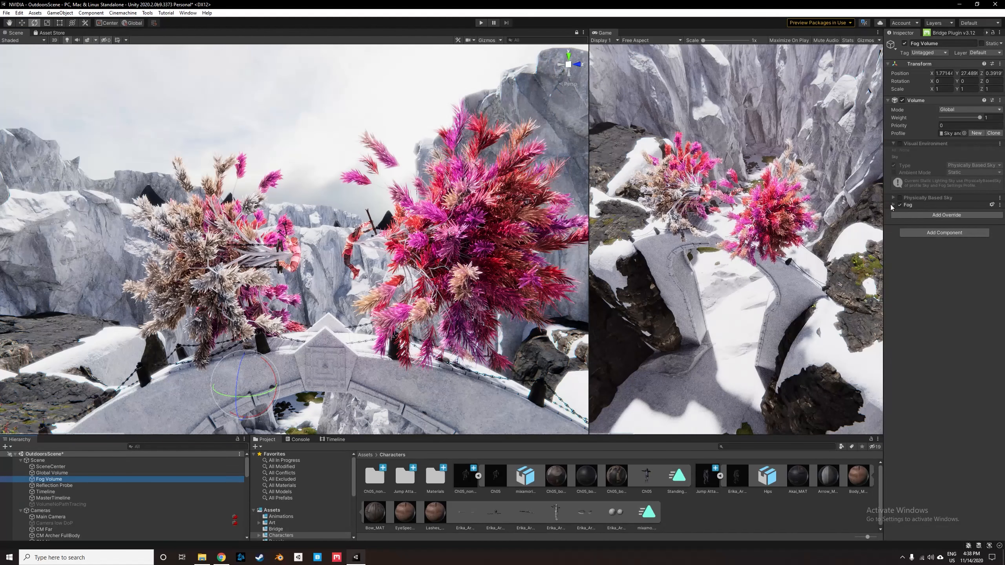
click(899, 204)
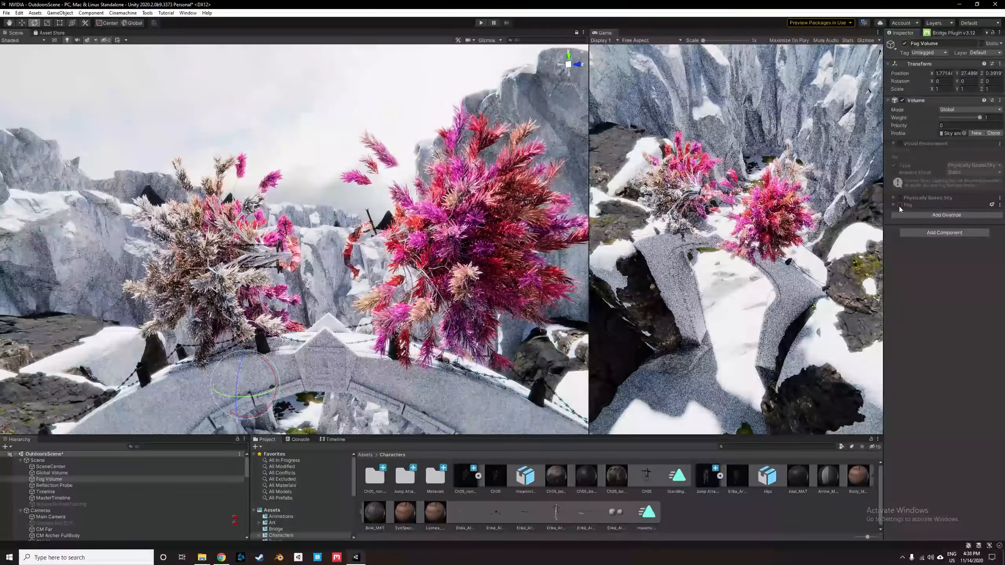
click(899, 205)
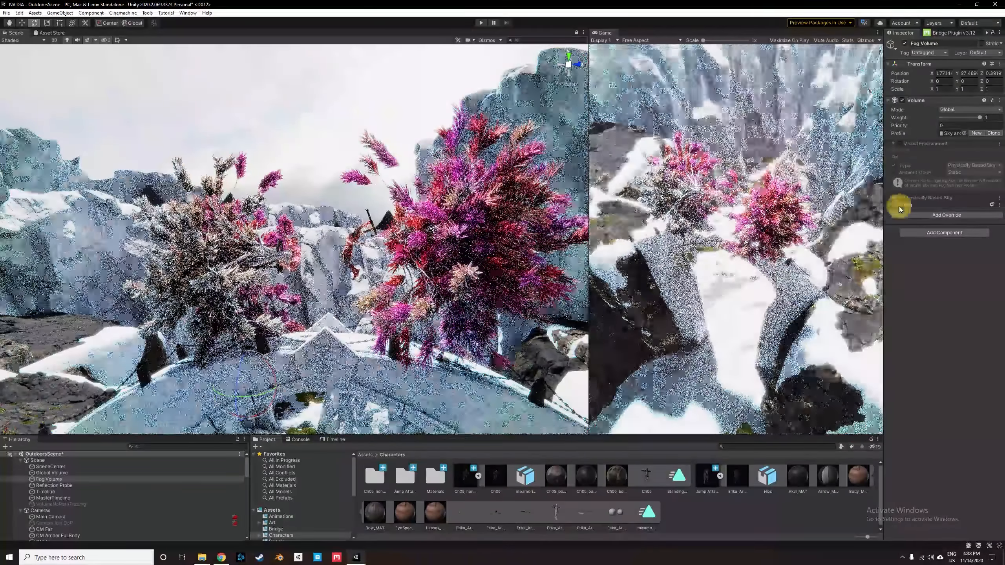
click(893, 205)
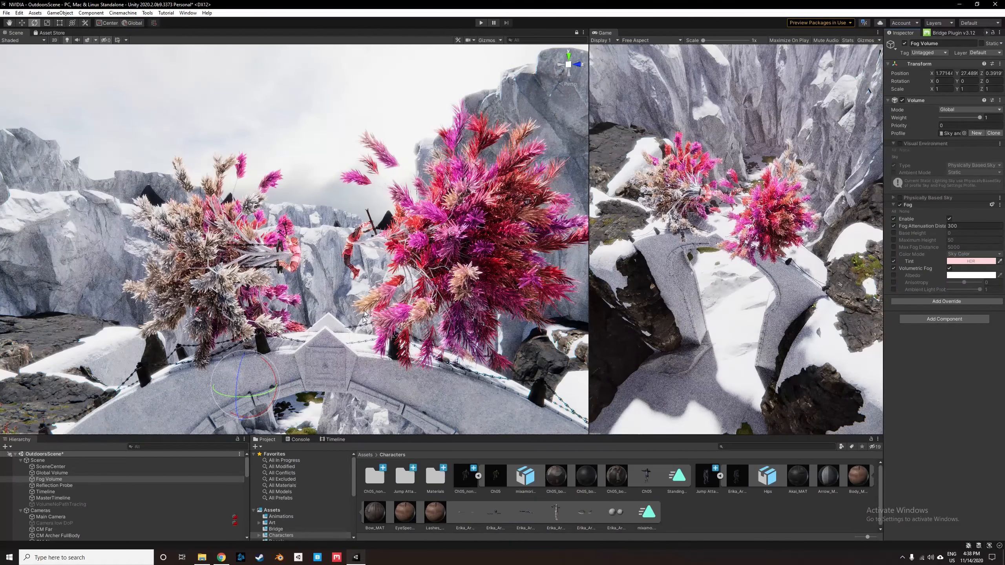
click(493, 246)
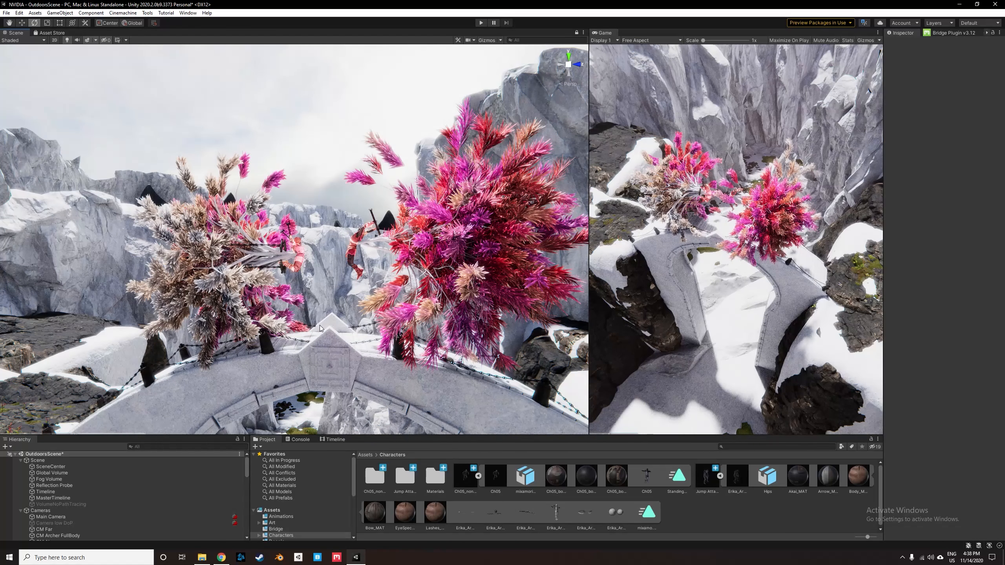
Step: Set the priority of the CM Battle virtual camera to 53 to make it the live Game view camera
right_drag(394, 284, 325, 285)
key(w)
scroll(78, 506, down, 2)
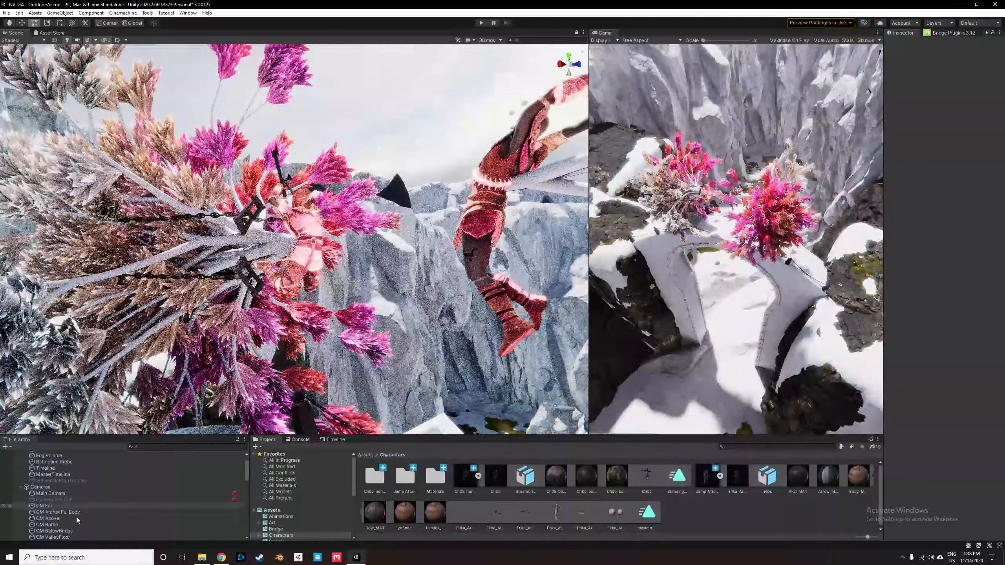
click(74, 518)
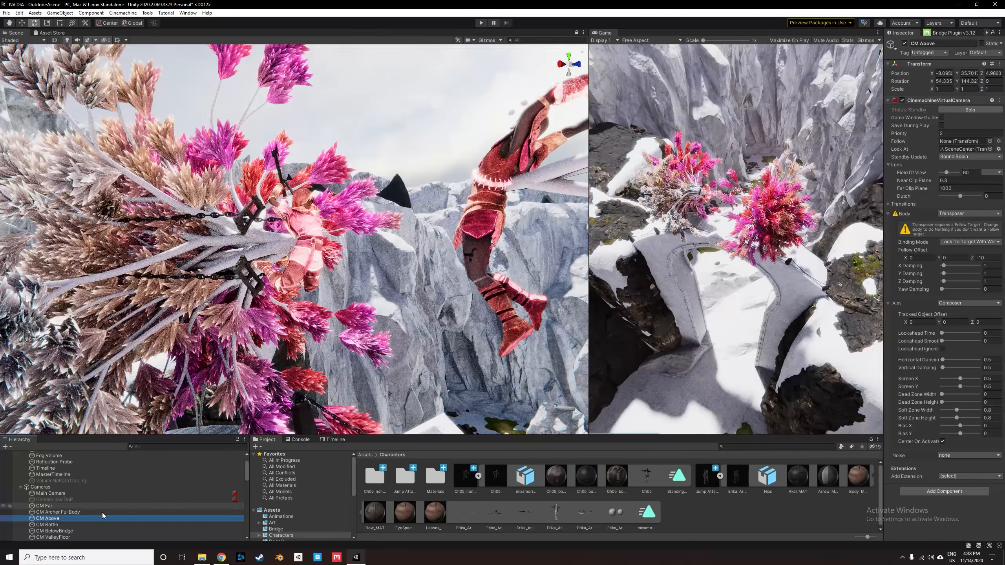
click(85, 525)
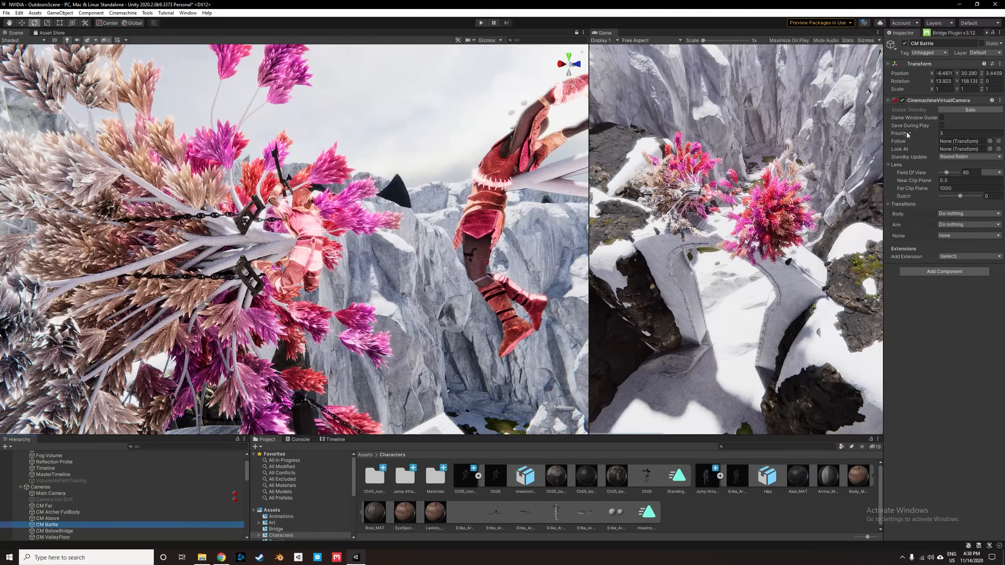
drag(908, 135, 930, 135)
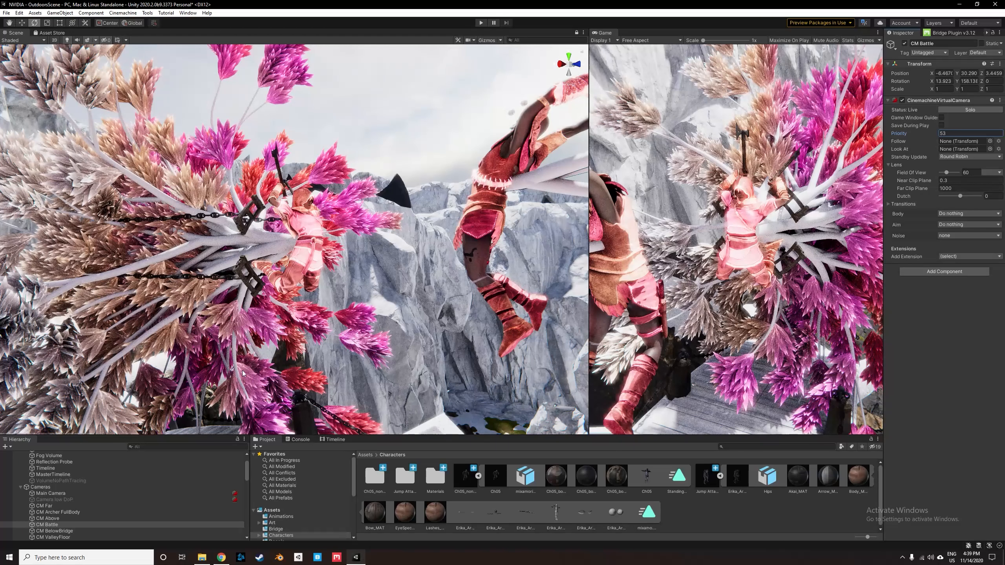
Step: View the bridge and both flower clusters from above, and look over the Scene view camera settings
right_drag(321, 309, 324, 308)
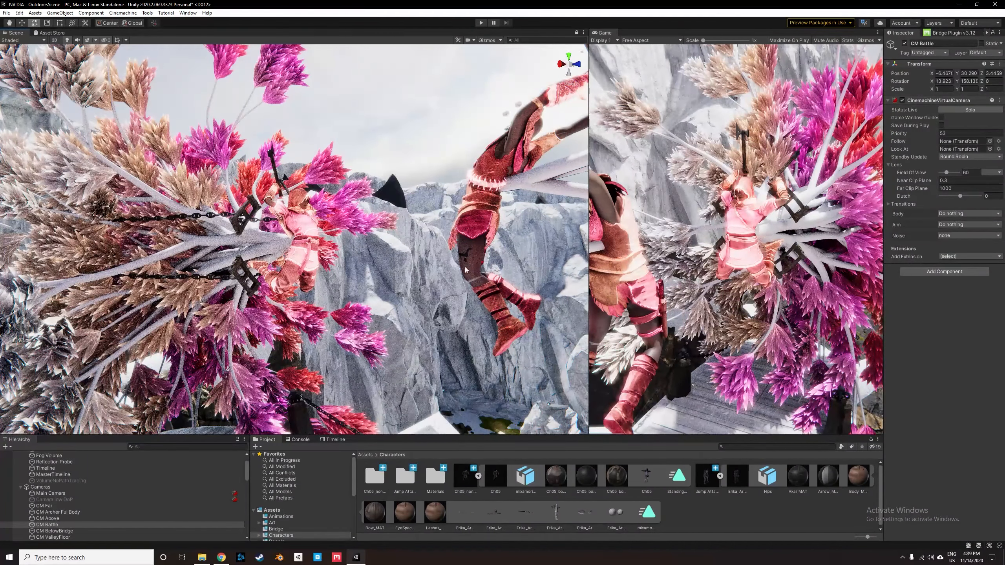
right_drag(404, 312, 430, 352)
key(s)
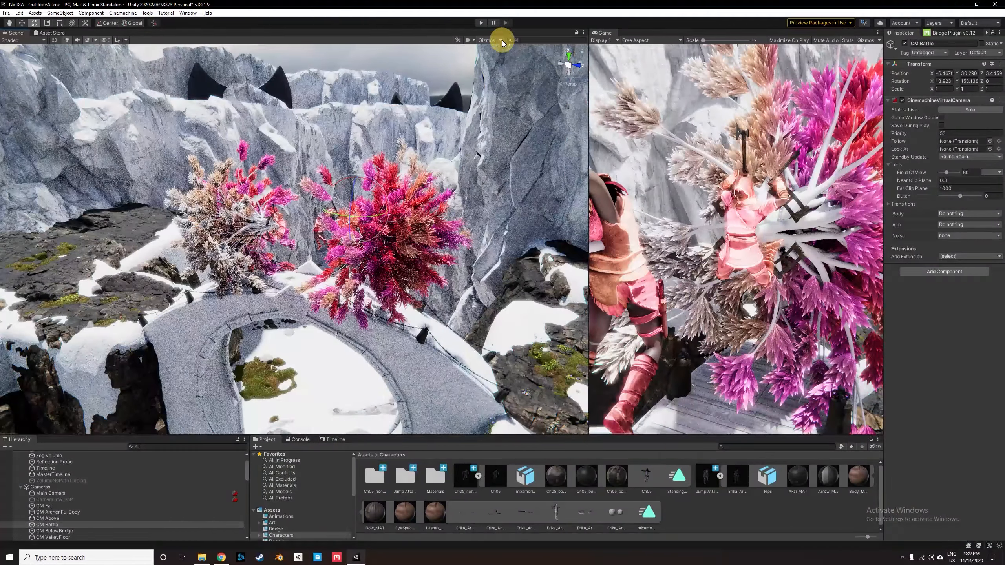
click(501, 40)
click(500, 40)
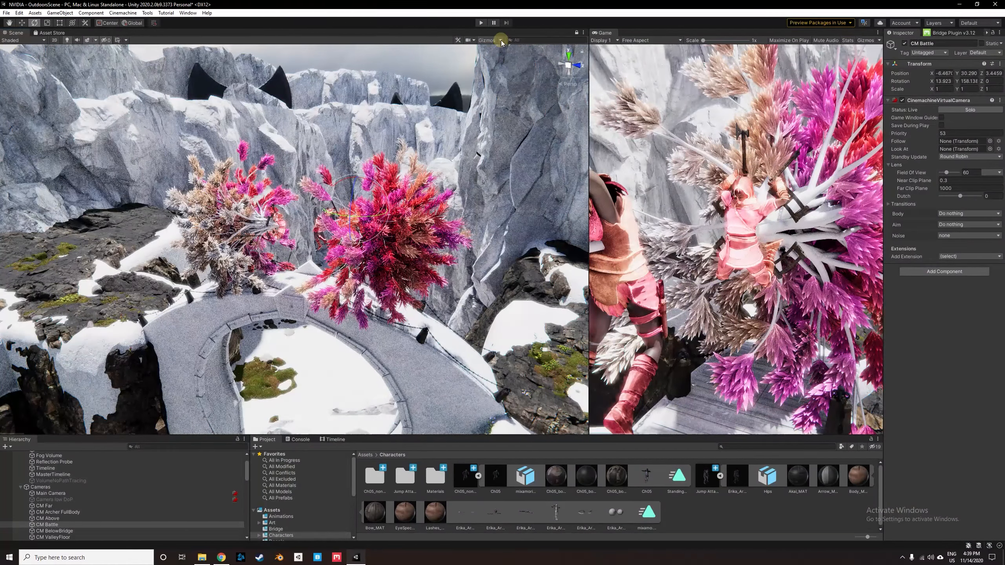
click(474, 40)
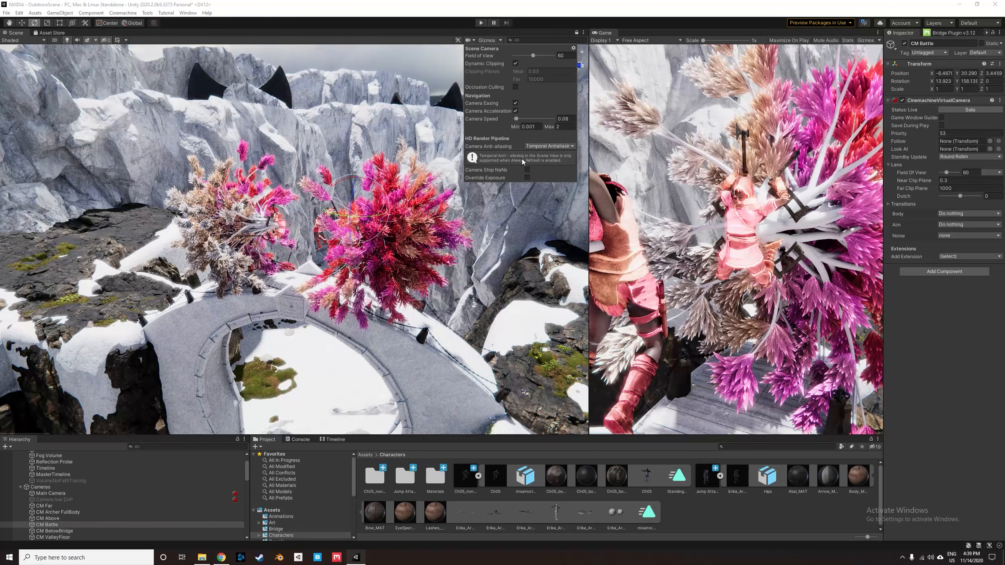
click(470, 40)
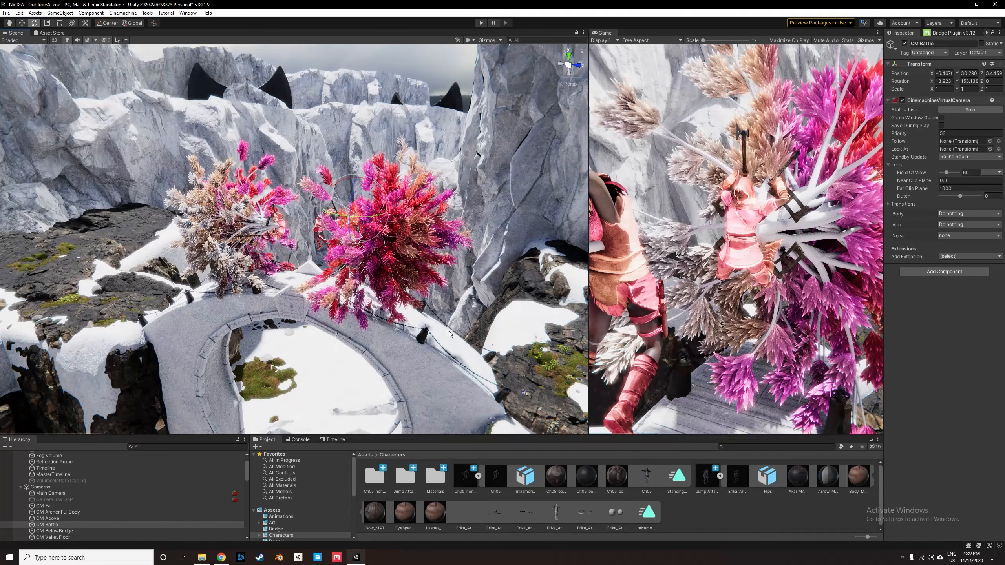
Step: Collapse the Cameras group, show the Global Volume's overrides, and view the bridge keystone with both characters up close
click(417, 80)
right_drag(315, 269, 337, 299)
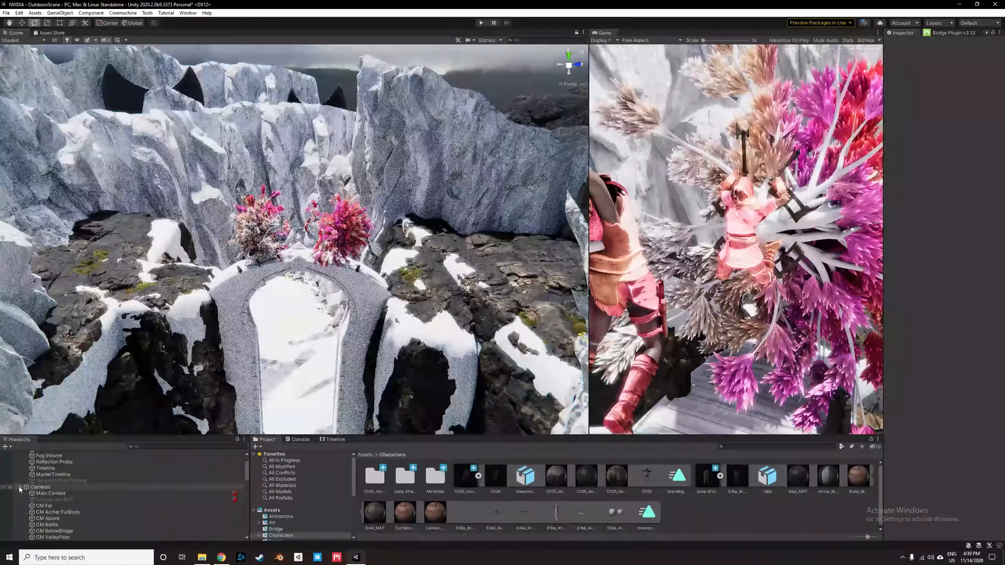
click(21, 487)
scroll(56, 487, up, 1)
click(58, 473)
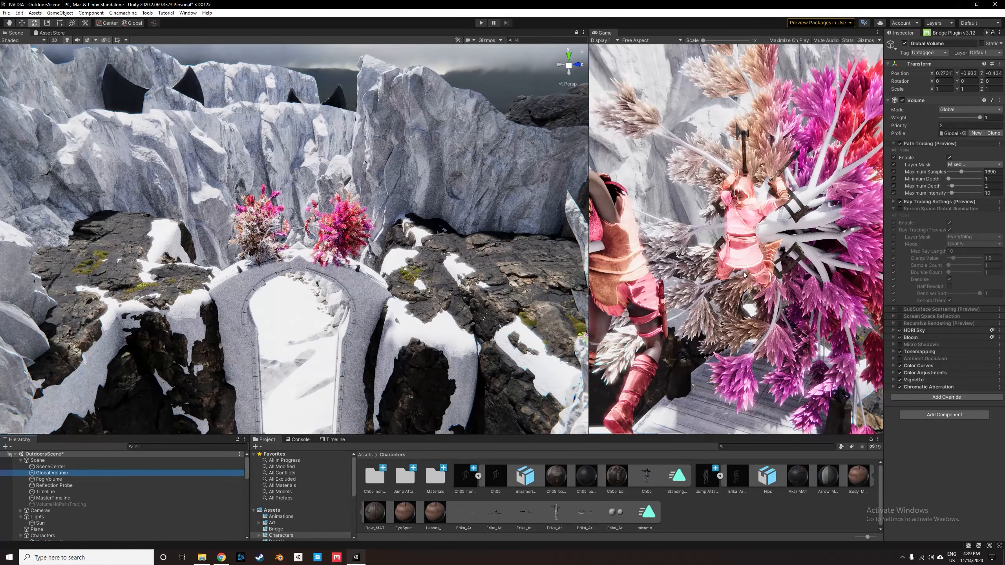
scroll(372, 273, up, 2)
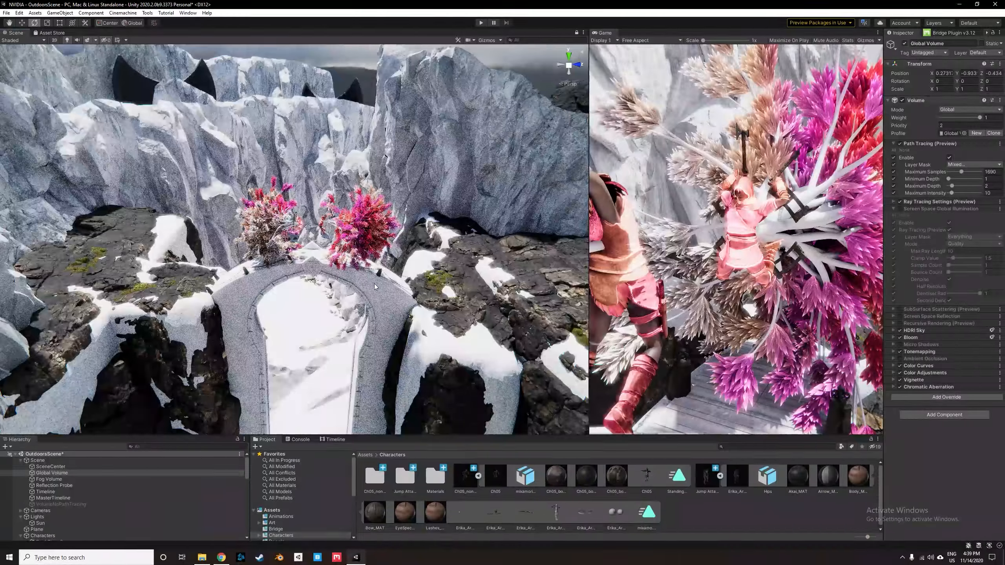
mouse_move(357, 288)
right_down()
mouse_move(349, 251)
mouse_move(366, 276)
mouse_move(365, 256)
mouse_move(347, 204)
right_up()
key(w)
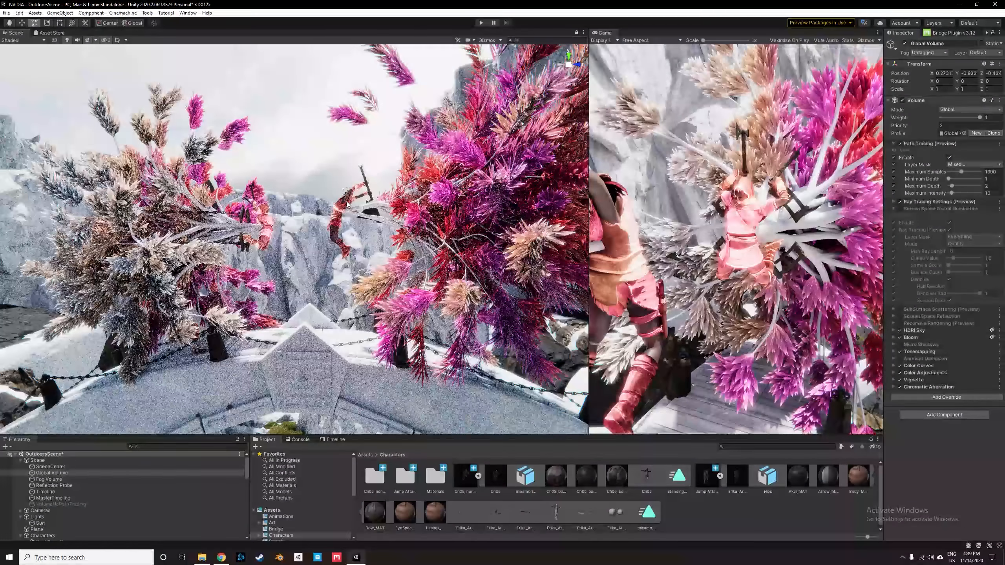